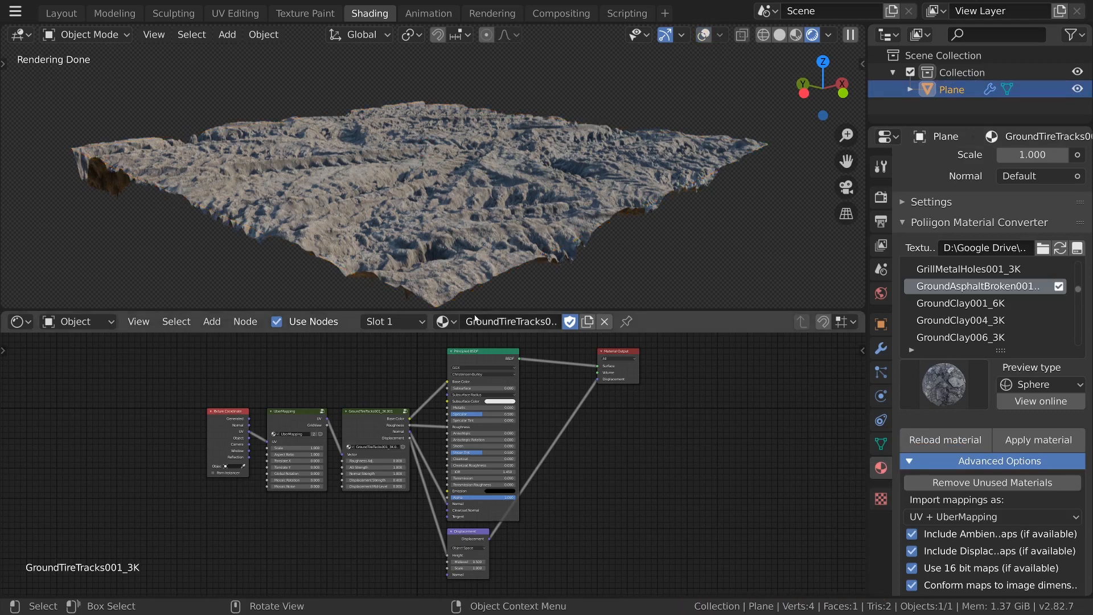
Add the GroundAsphaltBroken001_4K group node below the GroundTireTracks001_3K.001 node and widen it.
{"action": "left_click", "coordinate": [443, 322]}
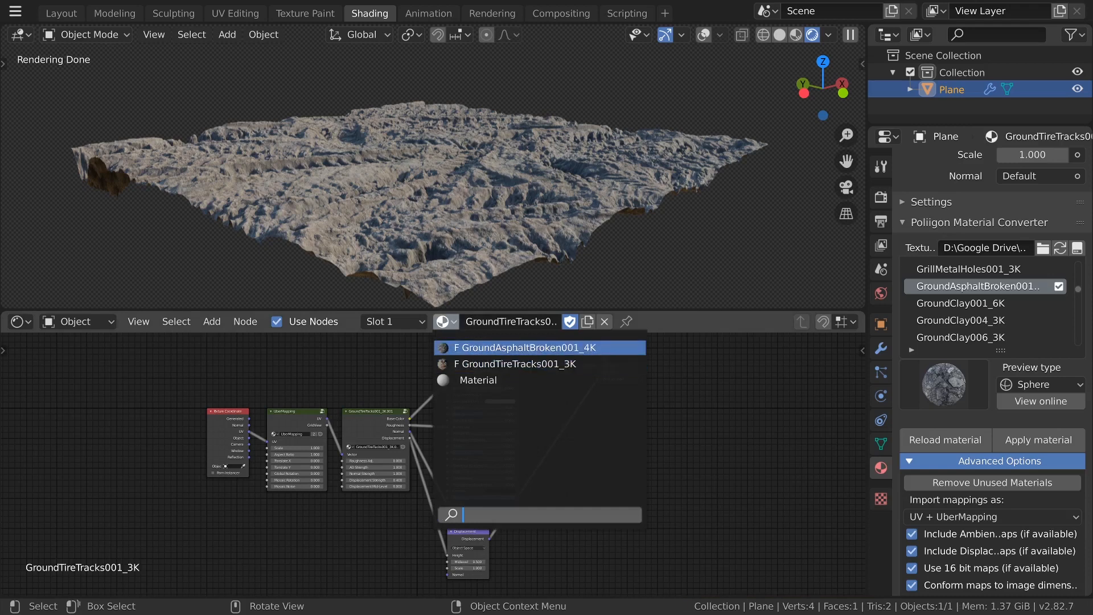
{"action": "scroll", "coordinate": [419, 500], "scroll_direction": "up", "scroll_amount": 3}
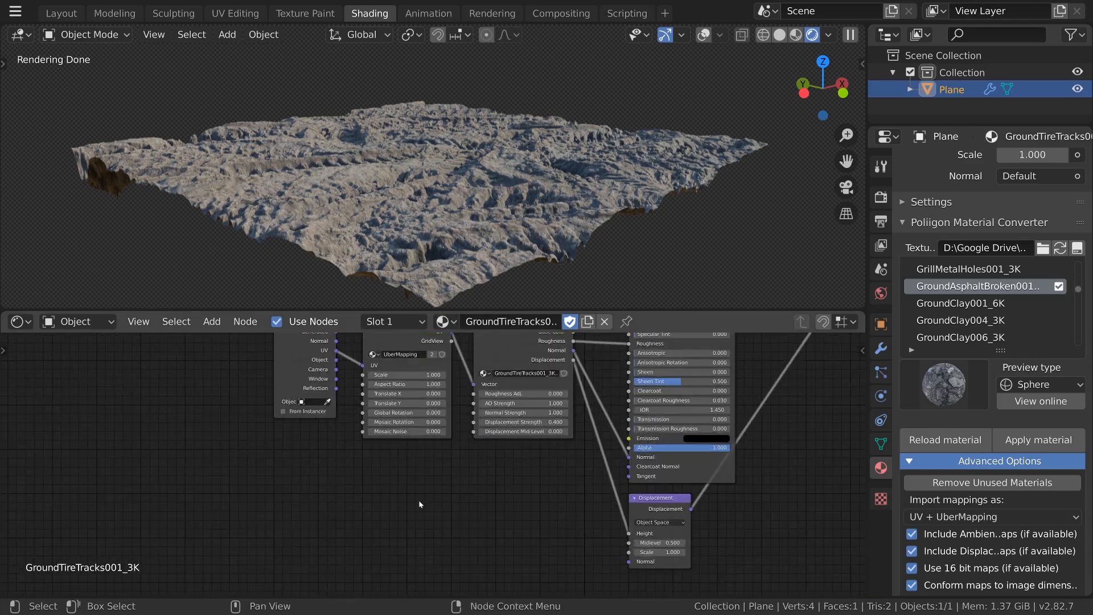
{"action": "key", "text": "shift+a"}
{"action": "mouse_move", "coordinate": [462, 580]}
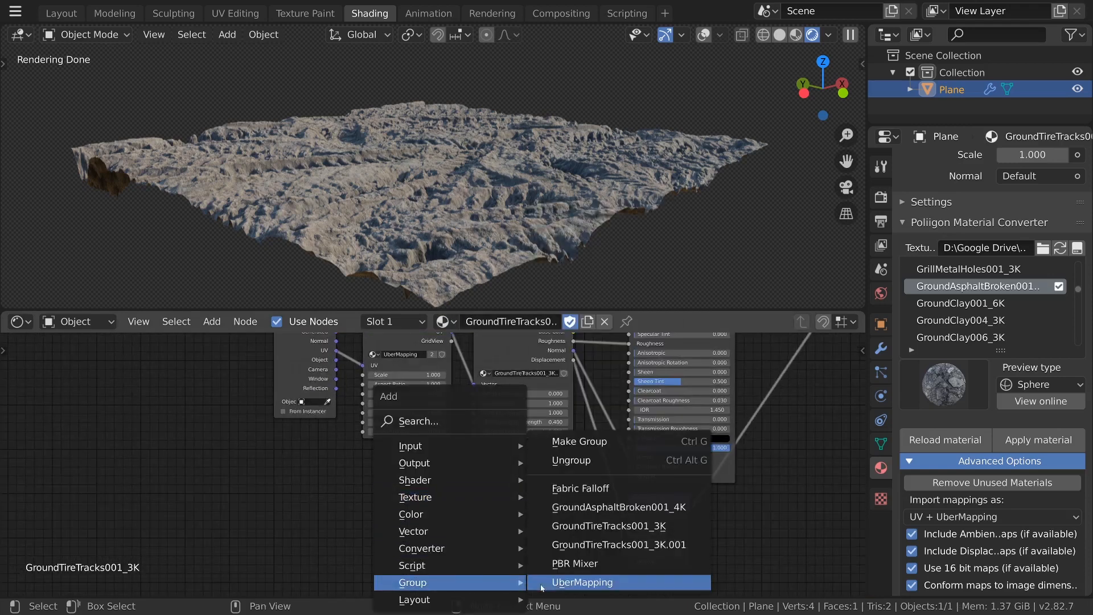
{"action": "left_click", "coordinate": [616, 509]}
{"action": "left_click", "coordinate": [545, 510]}
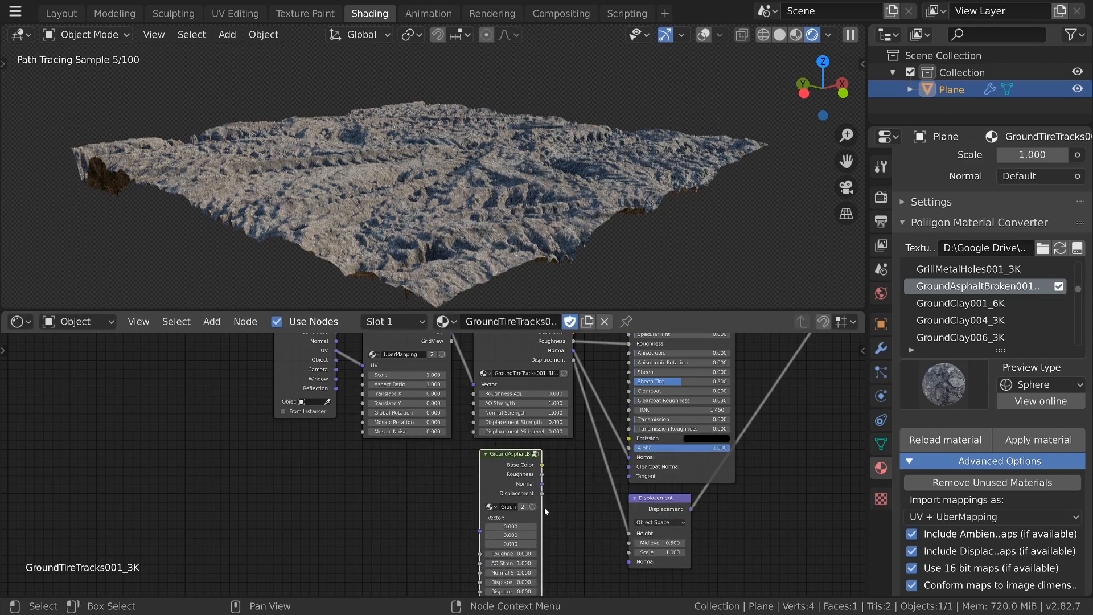
{"action": "left_click_drag", "start_coordinate": [539, 507], "coordinate": [591, 507]}
{"action": "scroll", "coordinate": [439, 507], "scroll_direction": "down", "scroll_amount": 3}
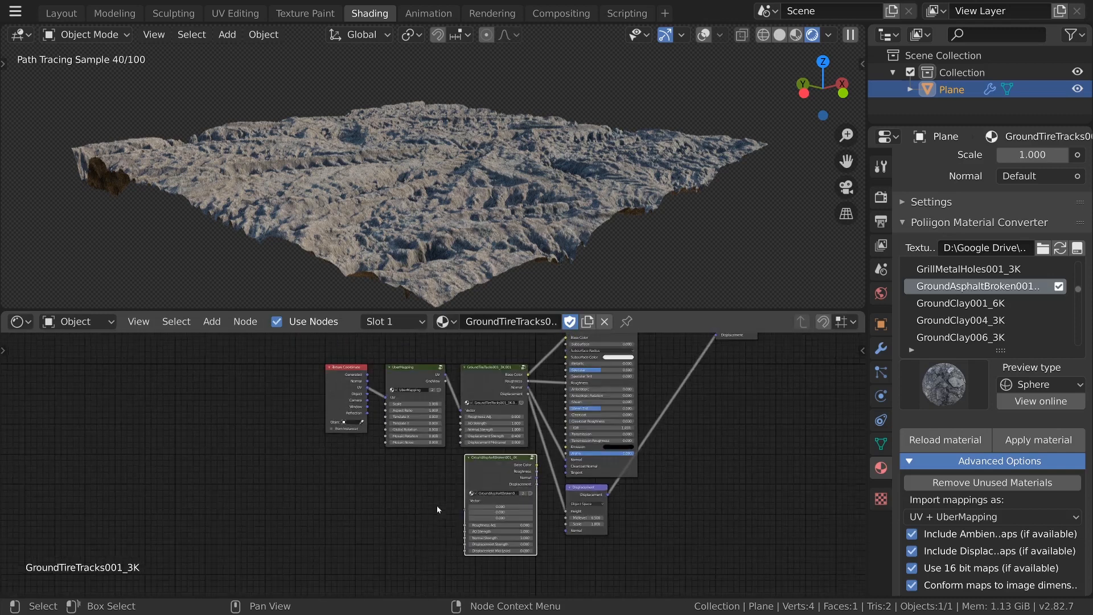
Duplicate the UberMapping node and link it between the Texture Coordinate's UV output and the GroundAsphaltBroken001_4K node's Vector input.
{"action": "scroll", "coordinate": [433, 511], "scroll_direction": "up", "scroll_amount": 1}
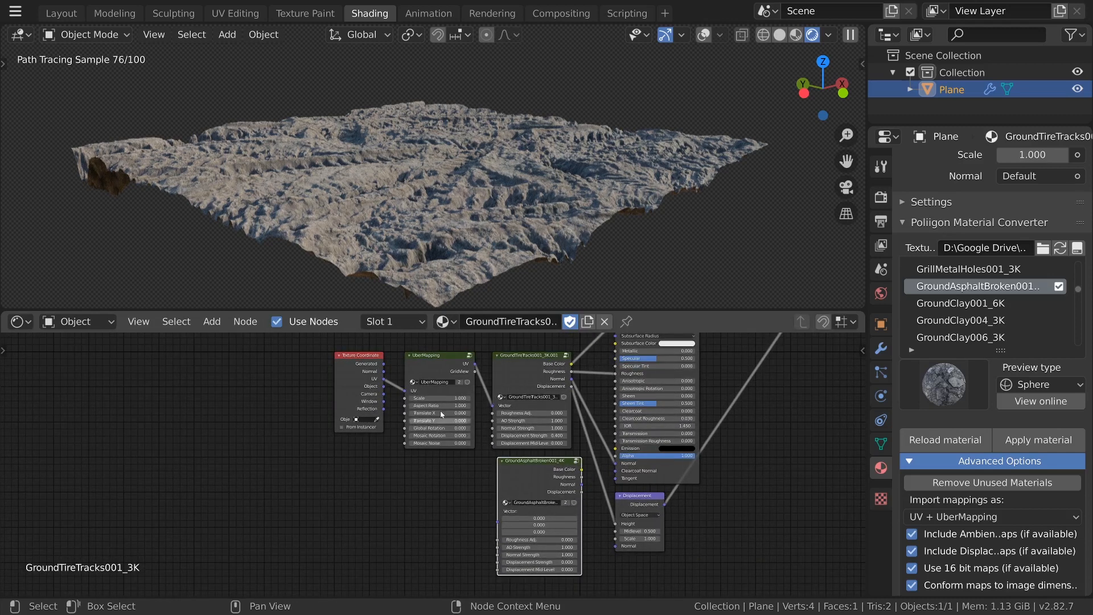
{"action": "left_click", "coordinate": [439, 393]}
{"action": "key", "text": "shift+d"}
{"action": "left_click", "coordinate": [443, 500]}
{"action": "left_click_drag", "start_coordinate": [384, 379], "coordinate": [407, 497]}
{"action": "left_click_drag", "start_coordinate": [498, 510], "coordinate": [477, 470]}
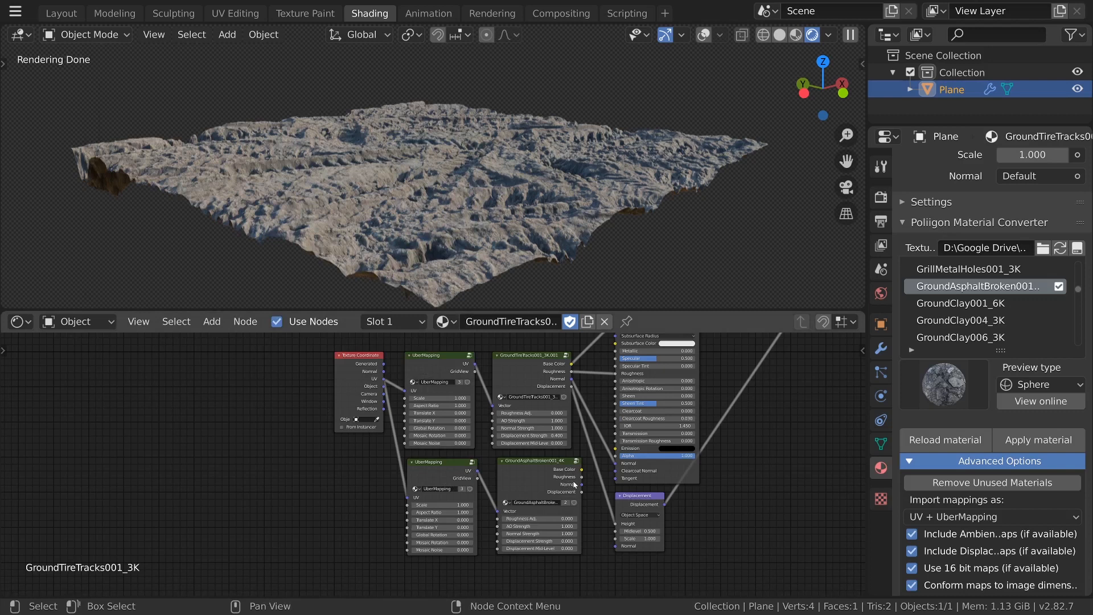
Add the PBR Mixer group node to the material.
{"action": "scroll", "coordinate": [436, 468], "scroll_direction": "up", "scroll_amount": 2}
{"action": "key", "text": "shift+a"}
{"action": "mouse_move", "coordinate": [336, 485]}
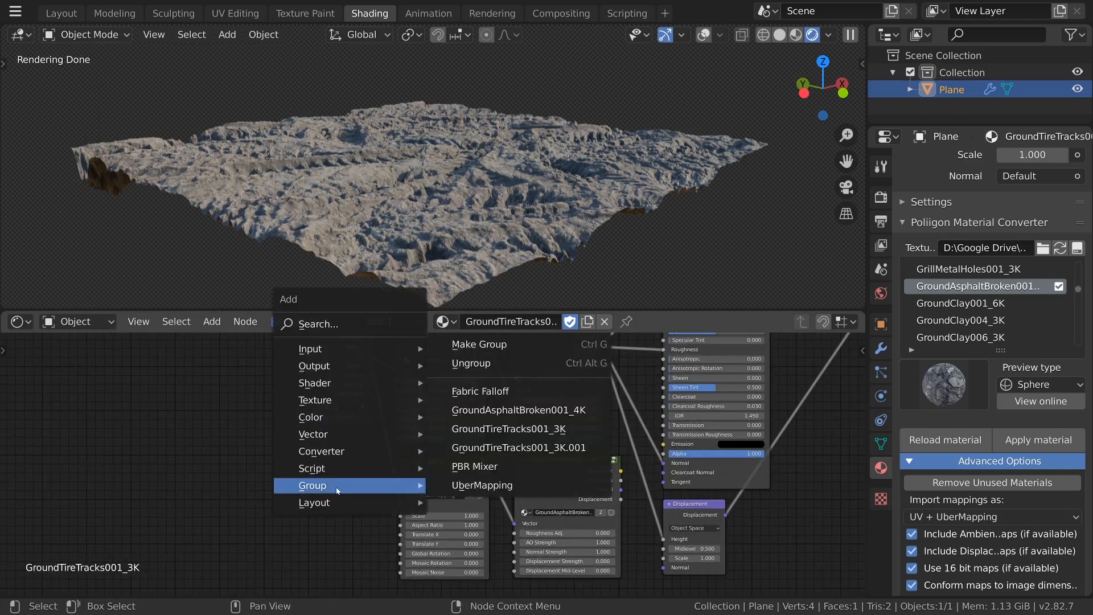
{"action": "left_click", "coordinate": [502, 467]}
Move the coordinate, mapping and ground texture nodes away from the Principled BSDF to make room for the mixer.
{"action": "scroll", "coordinate": [592, 500], "scroll_direction": "down", "scroll_amount": 3}
{"action": "key", "text": "Home"}
{"action": "key", "text": "a"}
{"action": "key", "text": "a"}
{"action": "key", "text": "b"}
{"action": "left_click_drag", "start_coordinate": [305, 370], "coordinate": [442, 540]}
{"action": "key", "text": "g"}
{"action": "left_click", "coordinate": [354, 537]}
Insert the PBR Mixer into the Base Color link and connect the GroundTireTracks Roughness, Normal and Displacement outputs to its first material inputs.
{"action": "left_click", "coordinate": [558, 471]}
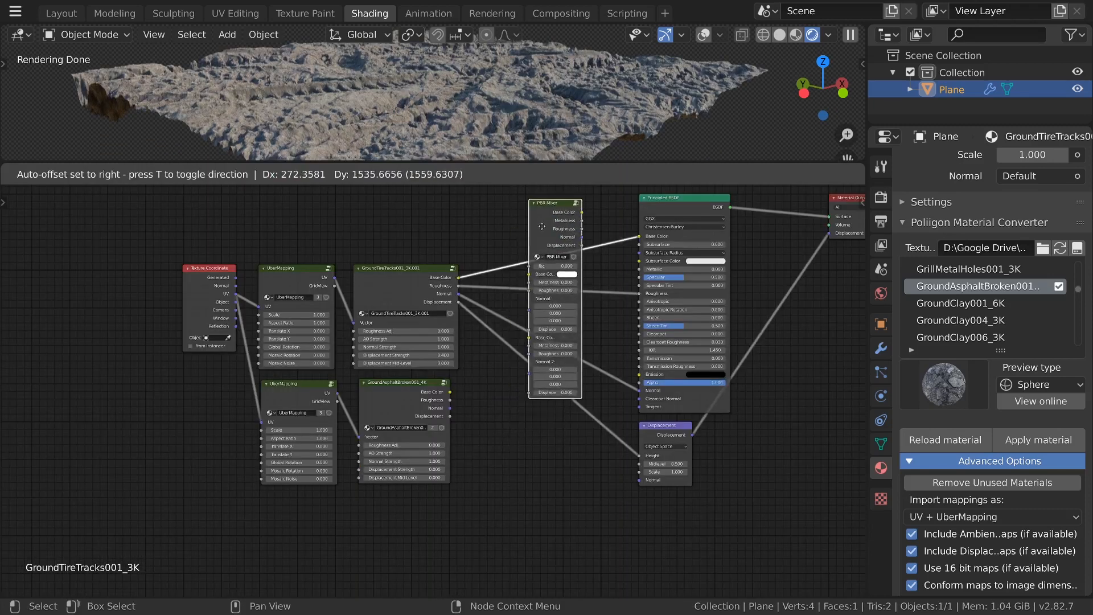
{"action": "left_click", "coordinate": [512, 373]}
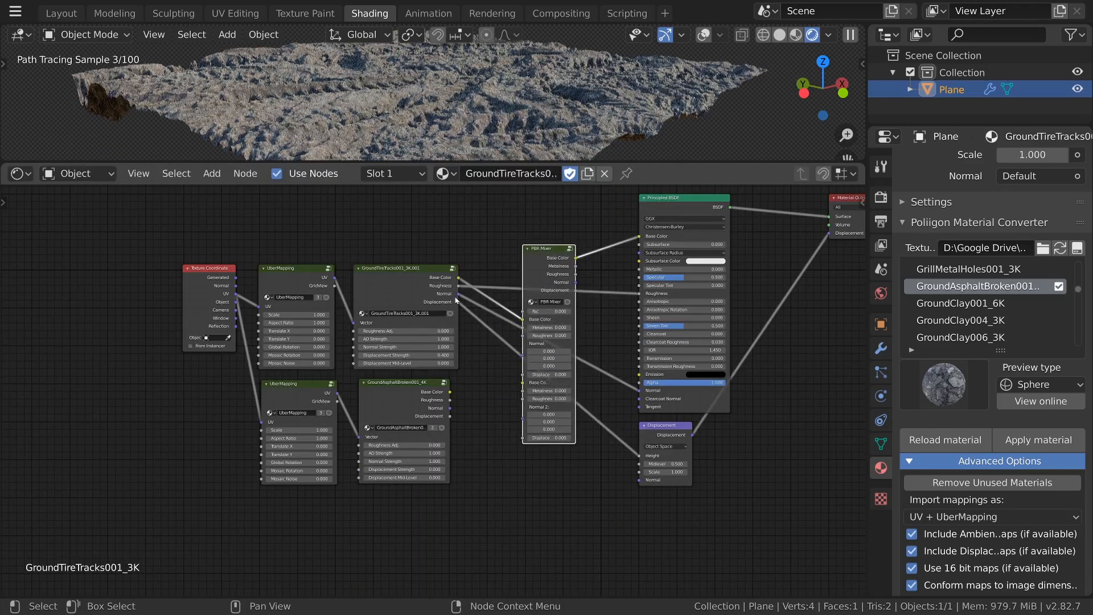
{"action": "left_click_drag", "start_coordinate": [459, 286], "coordinate": [523, 336]}
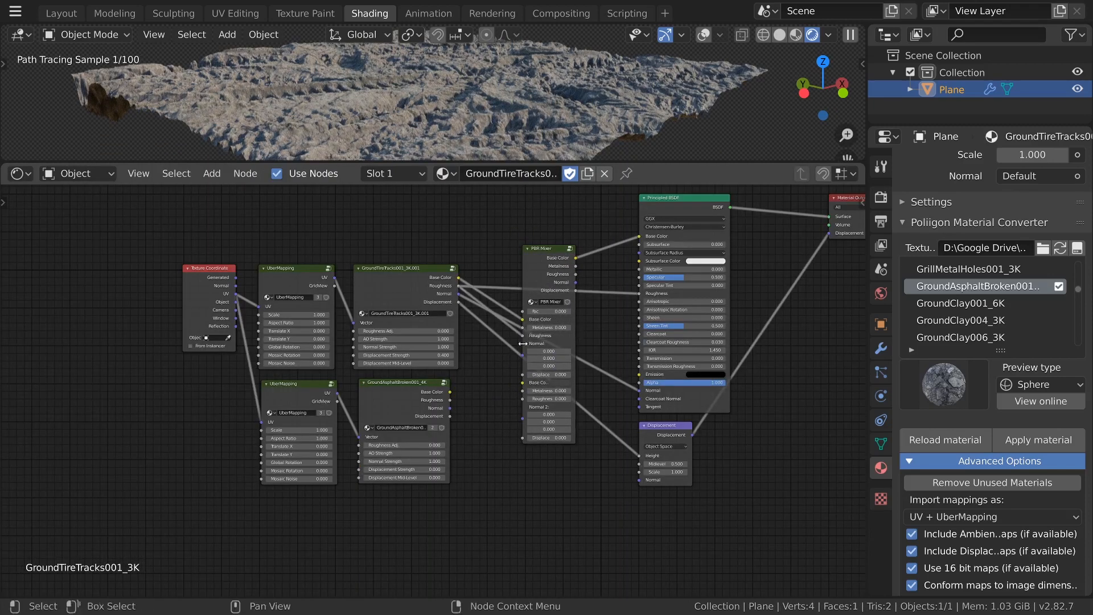
{"action": "left_click_drag", "start_coordinate": [459, 294], "coordinate": [523, 344]}
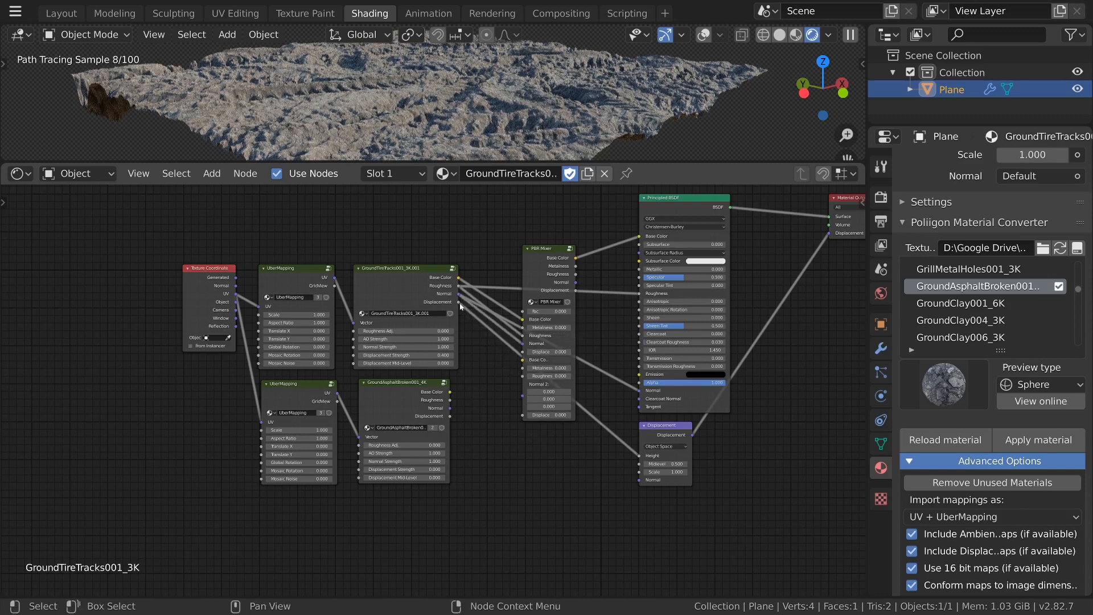
{"action": "left_click_drag", "start_coordinate": [458, 302], "coordinate": [521, 361]}
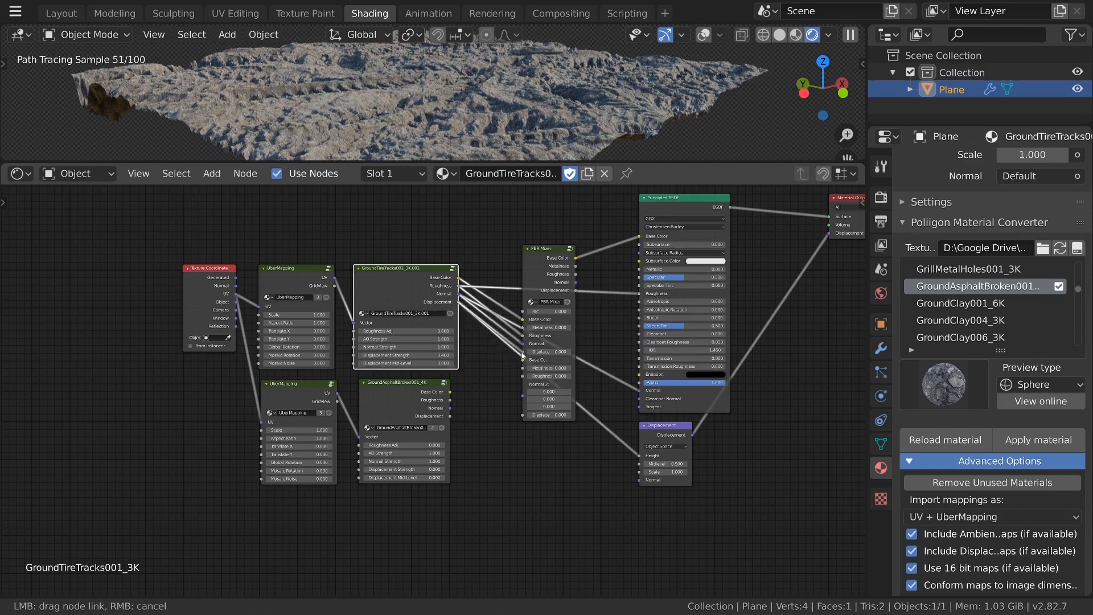
Shift the PBR Mixer down and connect the asphalt node's Base Color, Roughness, Normal and Displacement to its second material inputs.
{"action": "left_click_drag", "start_coordinate": [541, 249], "coordinate": [537, 288]}
{"action": "left_click_drag", "start_coordinate": [450, 392], "coordinate": [520, 398]}
{"action": "left_click_drag", "start_coordinate": [450, 400], "coordinate": [516, 434]}
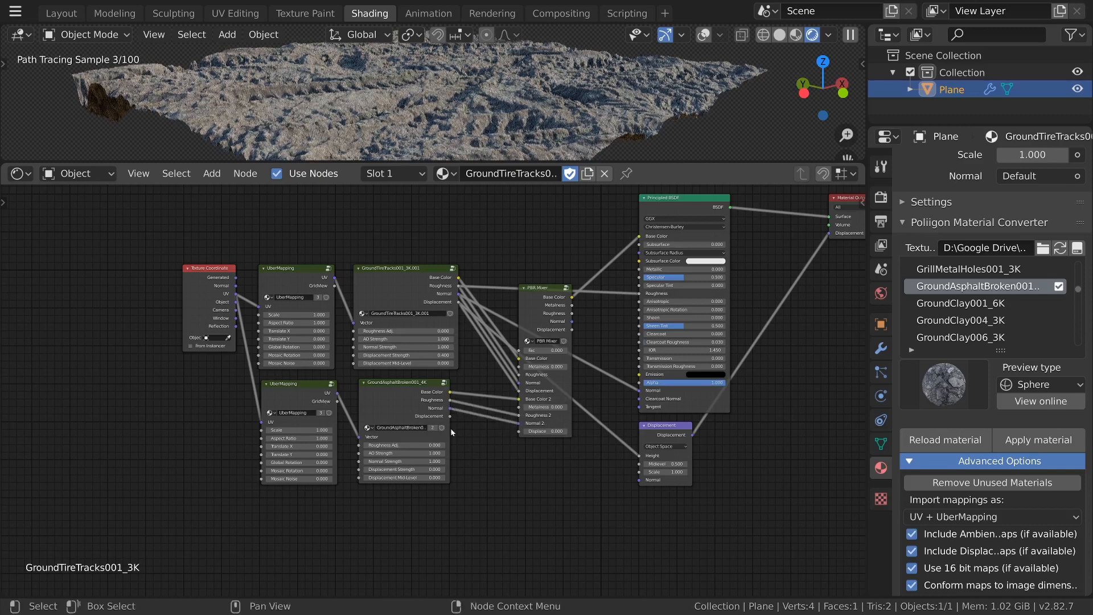
{"action": "left_click_drag", "start_coordinate": [451, 420], "coordinate": [532, 434]}
Connect the PBR Mixer's Roughness and Normal to the Principled BSDF and its Displacement to the Displacement node's Height.
{"action": "left_click_drag", "start_coordinate": [573, 313], "coordinate": [639, 293]}
{"action": "left_click_drag", "start_coordinate": [573, 322], "coordinate": [639, 390]}
{"action": "left_click_drag", "start_coordinate": [572, 330], "coordinate": [639, 456]}
Compare both ground materials by trying different Fac values on the PBR Mixer, including 0, and set Fac to 1.
{"action": "scroll", "coordinate": [677, 512], "scroll_direction": "up", "scroll_amount": 3}
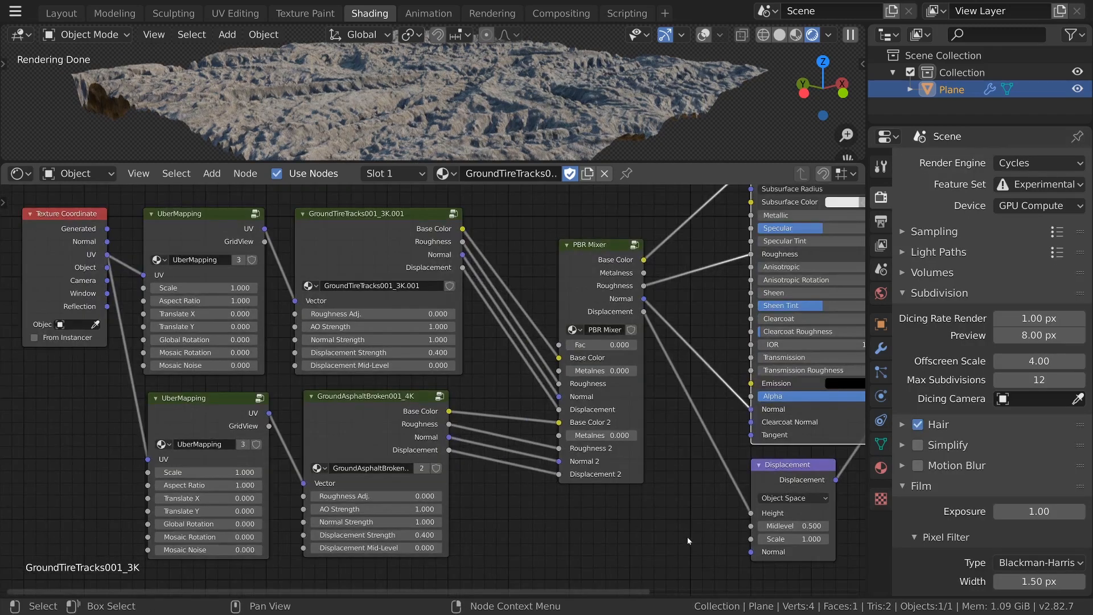
{"action": "left_click_drag", "start_coordinate": [596, 345], "coordinate": [604, 345]}
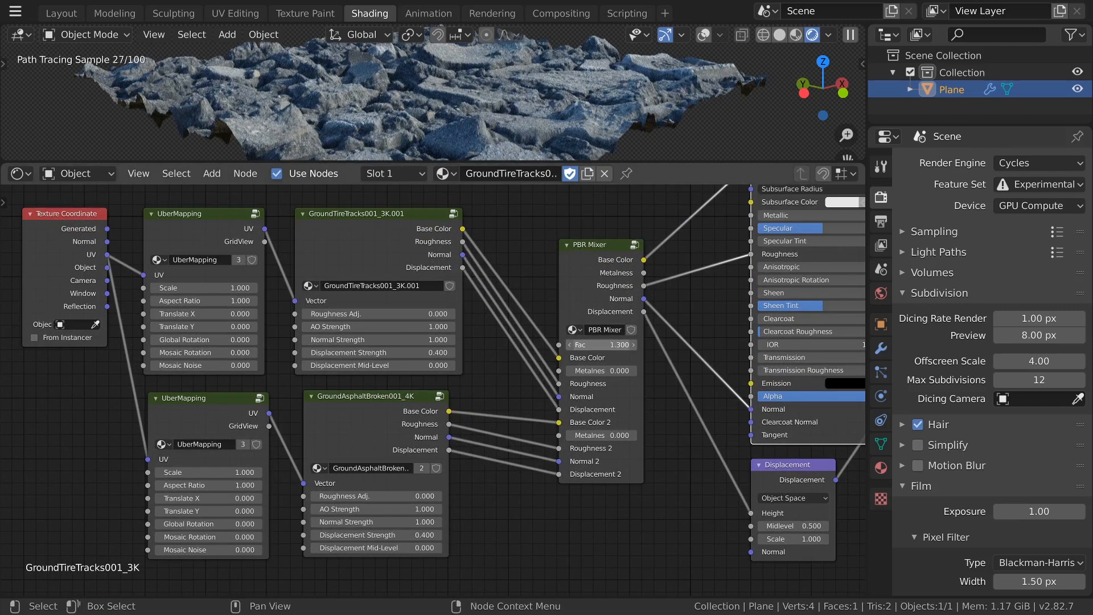
{"action": "double_click", "coordinate": [602, 345]}
{"action": "type", "text": "1.0"}
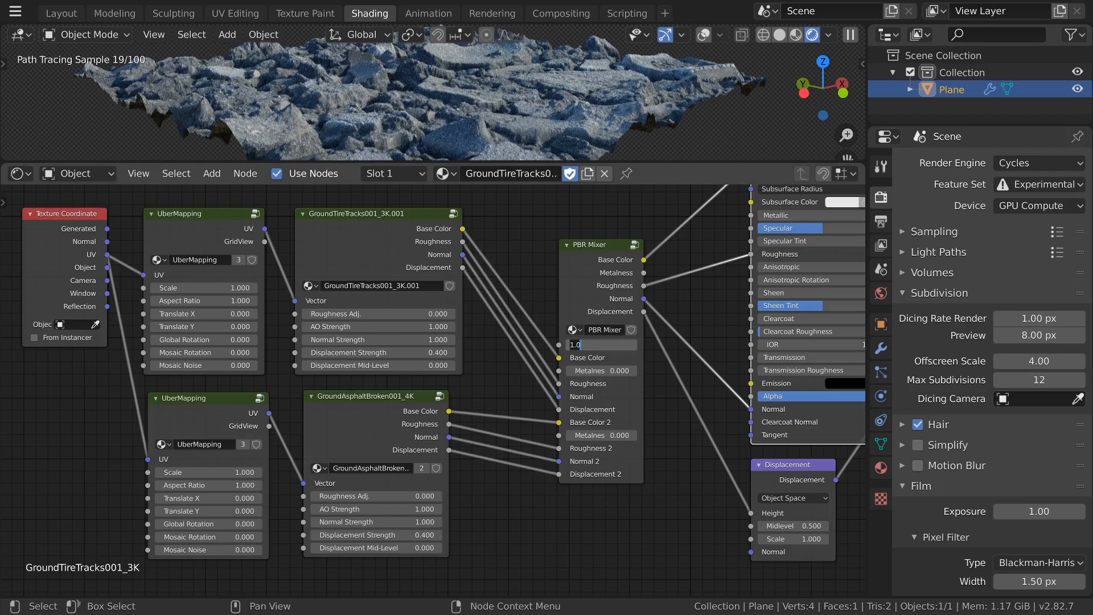
{"action": "key", "text": "Return"}
{"action": "left_click", "coordinate": [602, 345]}
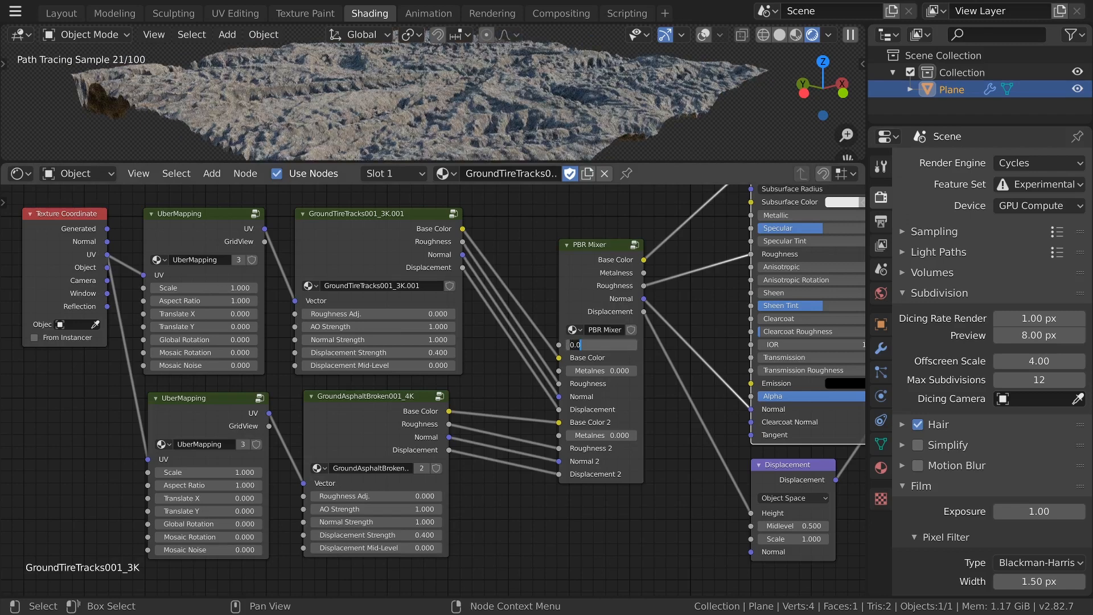
{"action": "type", "text": "1"}
{"action": "key", "text": "Return"}
Add a Noise Texture node above the GroundTireTracks001_3K.001 node.
{"action": "scroll", "coordinate": [510, 249], "scroll_direction": "down", "scroll_amount": 3}
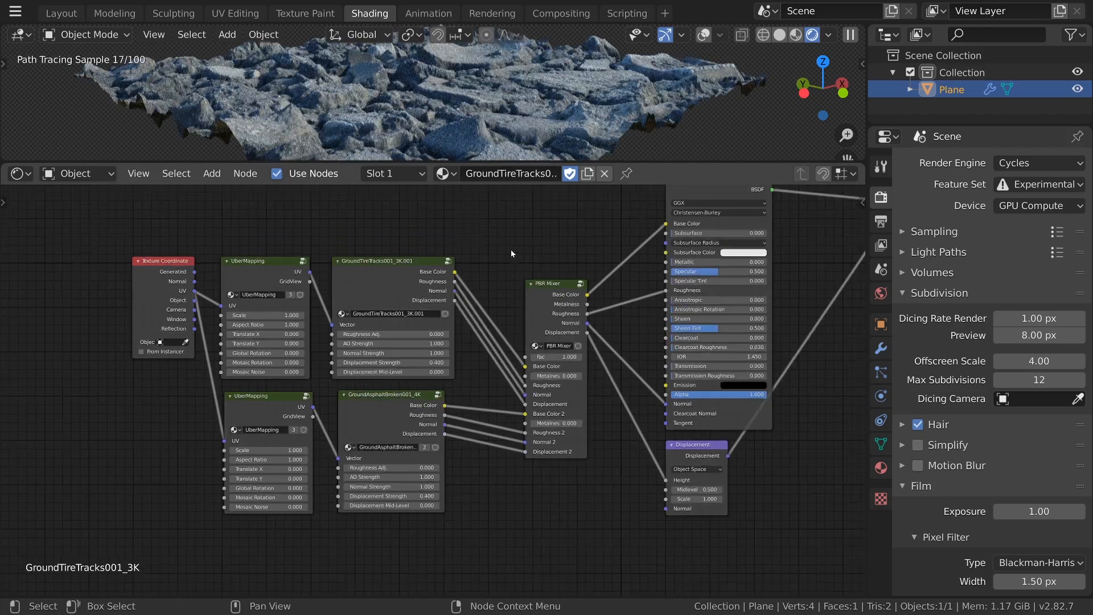
{"action": "key", "text": "shift+a"}
{"action": "mouse_move", "coordinate": [413, 283]}
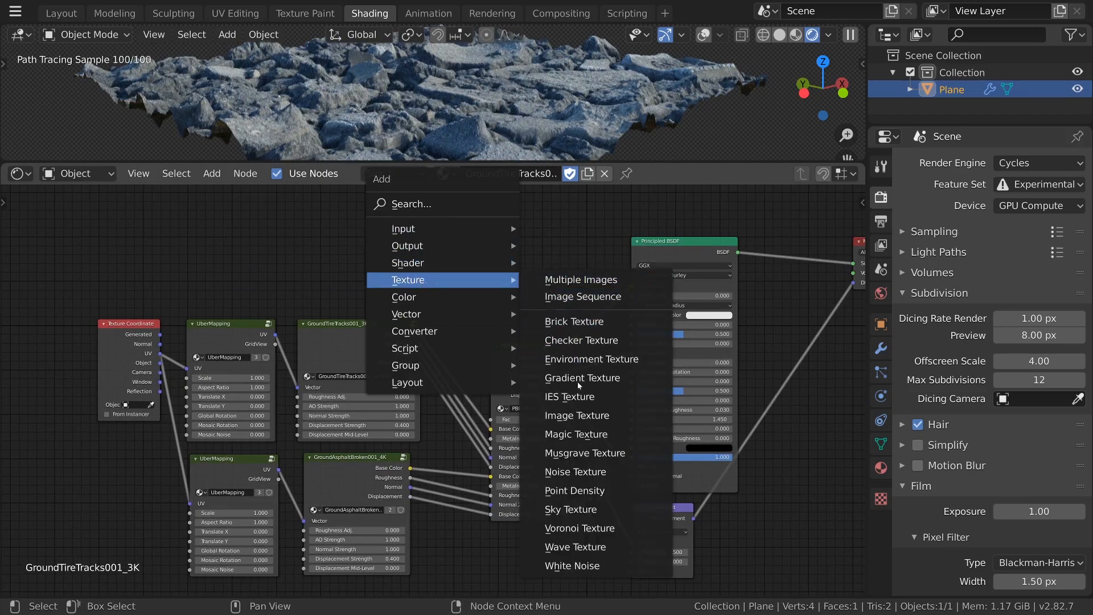
{"action": "left_click", "coordinate": [597, 472]}
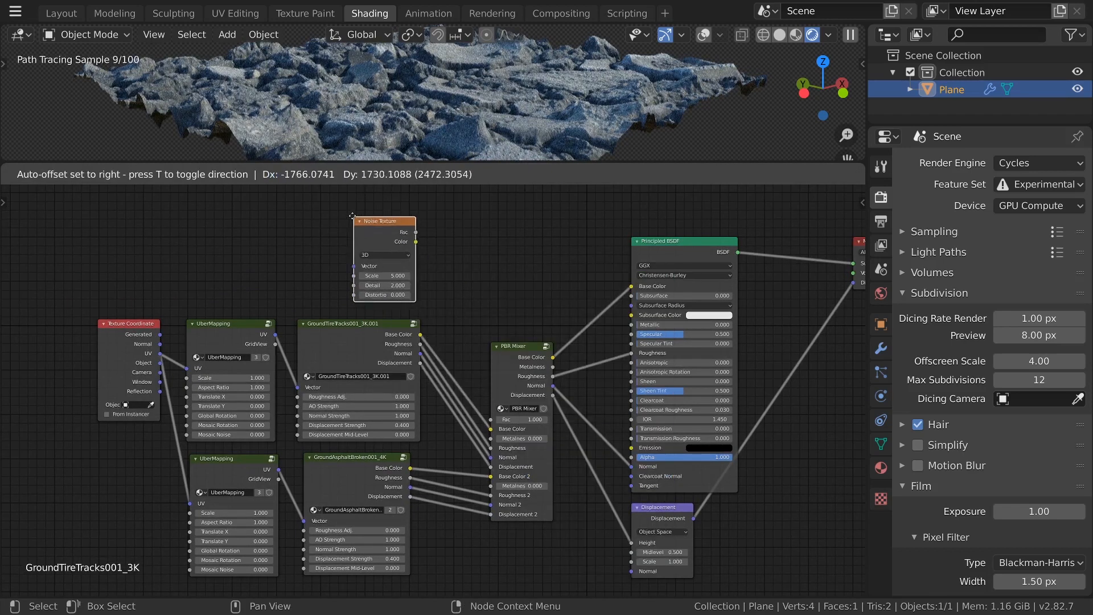
{"action": "left_click", "coordinate": [350, 213]}
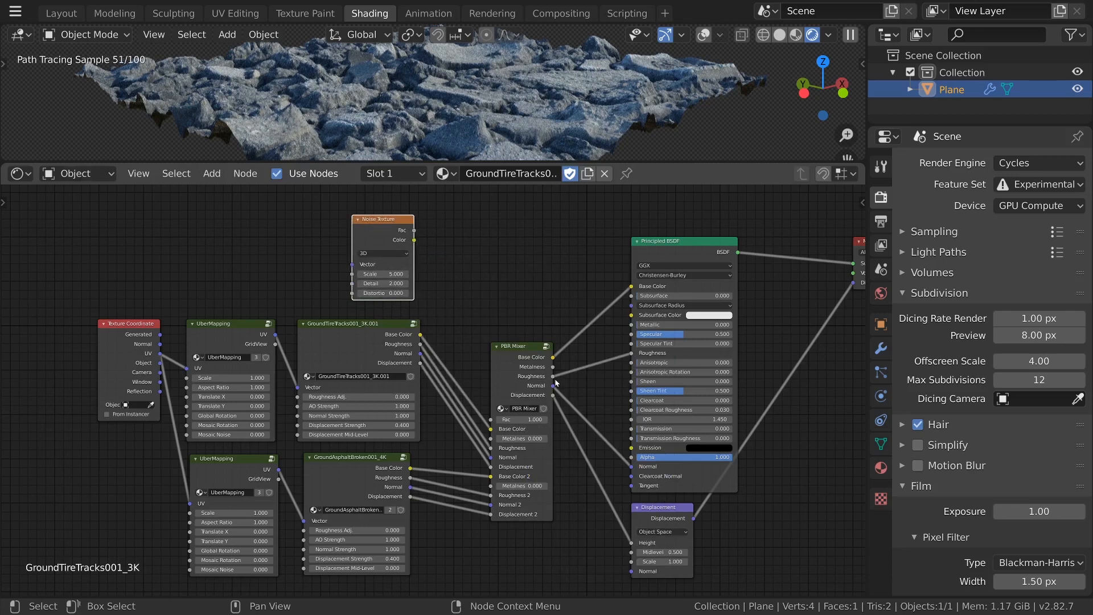
Check in the add-on preferences whether Node Wrangler is enabled.
{"action": "left_click", "coordinate": [17, 14]}
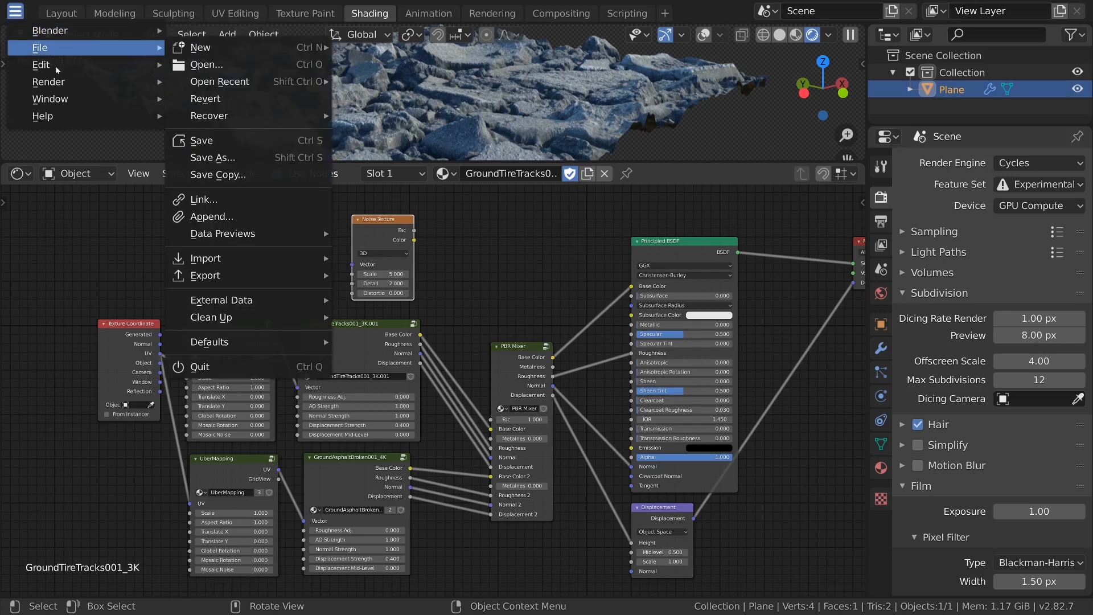
{"action": "mouse_move", "coordinate": [57, 70]}
{"action": "left_click", "coordinate": [216, 289]}
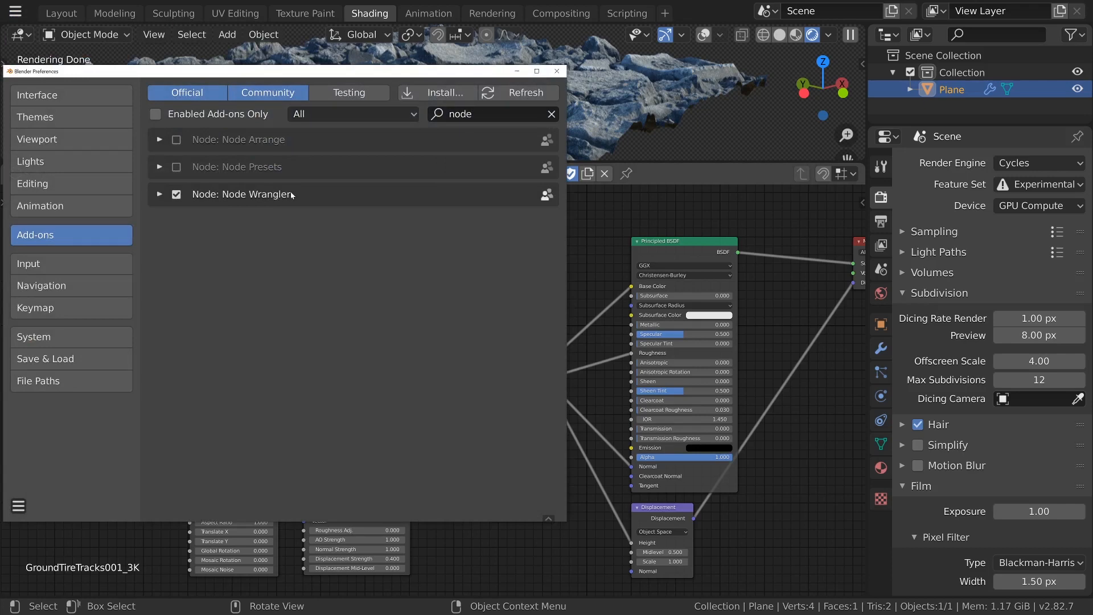
{"action": "left_click", "coordinate": [556, 71]}
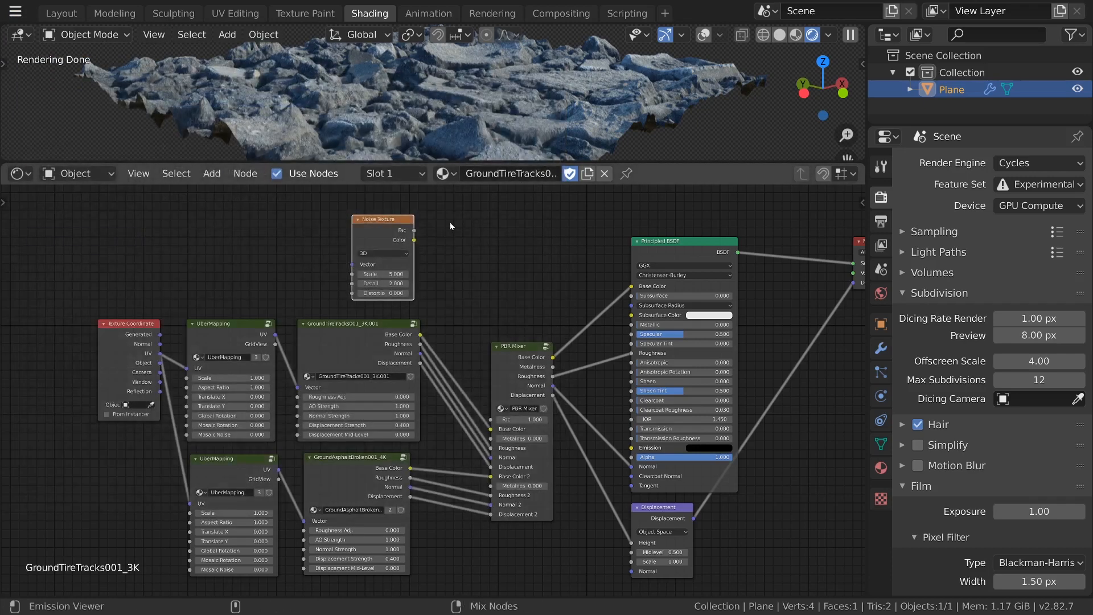
Preview the Noise Texture on the plane in an enlarged 3D viewport and set its Detail to 16.
{"action": "left_click", "coordinate": [384, 234], "text": "ctrl+shift"}
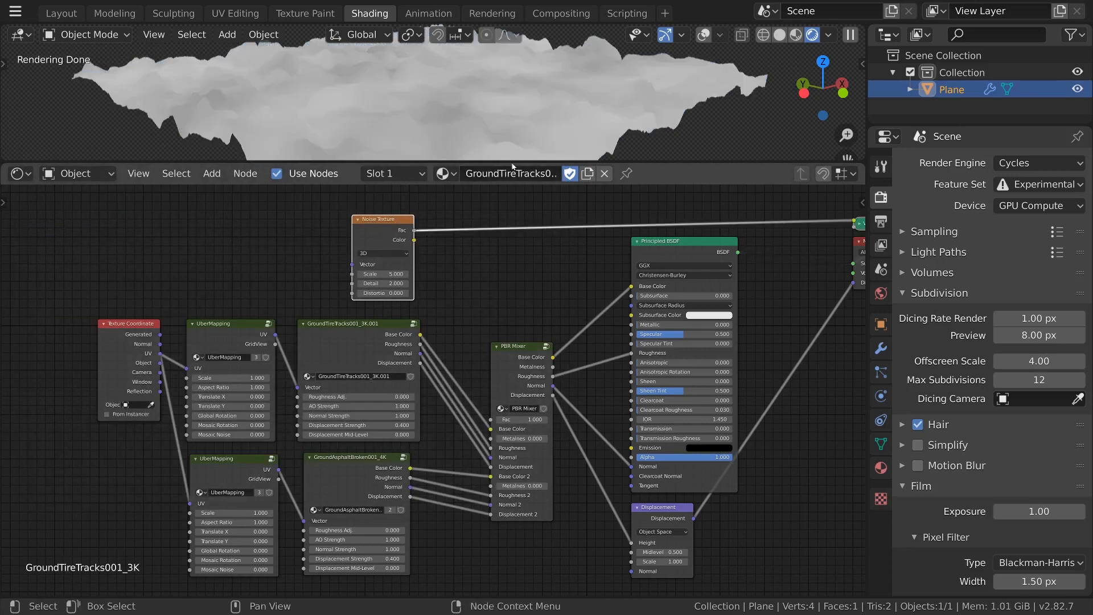
{"action": "left_click_drag", "start_coordinate": [512, 165], "coordinate": [512, 280]}
{"action": "scroll", "coordinate": [513, 476], "scroll_direction": "up", "scroll_amount": 1}
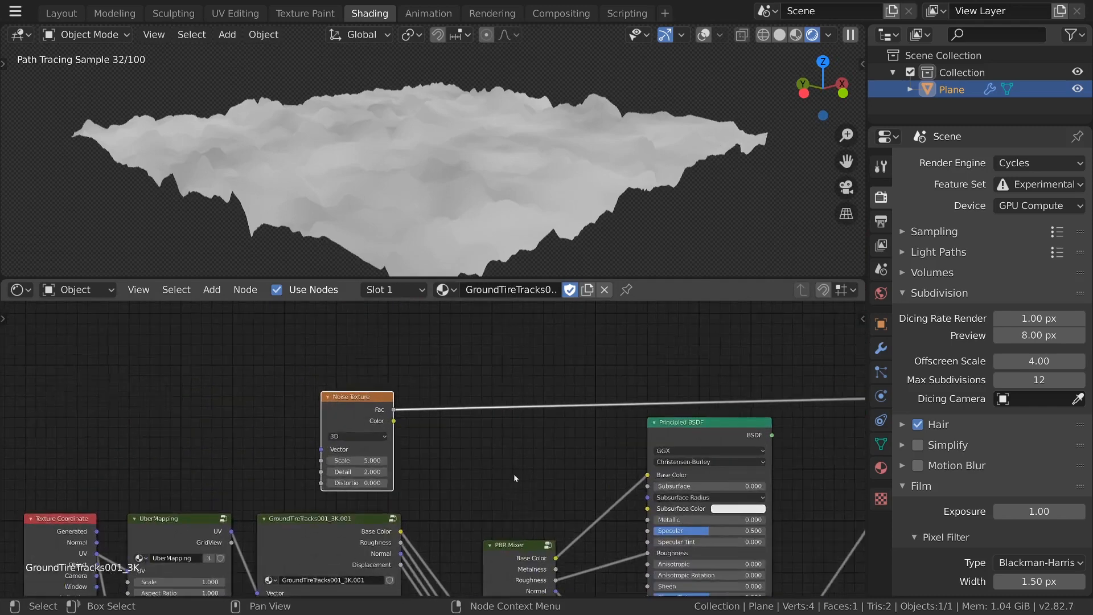
{"action": "scroll", "coordinate": [514, 478], "scroll_direction": "up", "scroll_amount": 2}
{"action": "key", "text": "shift+a"}
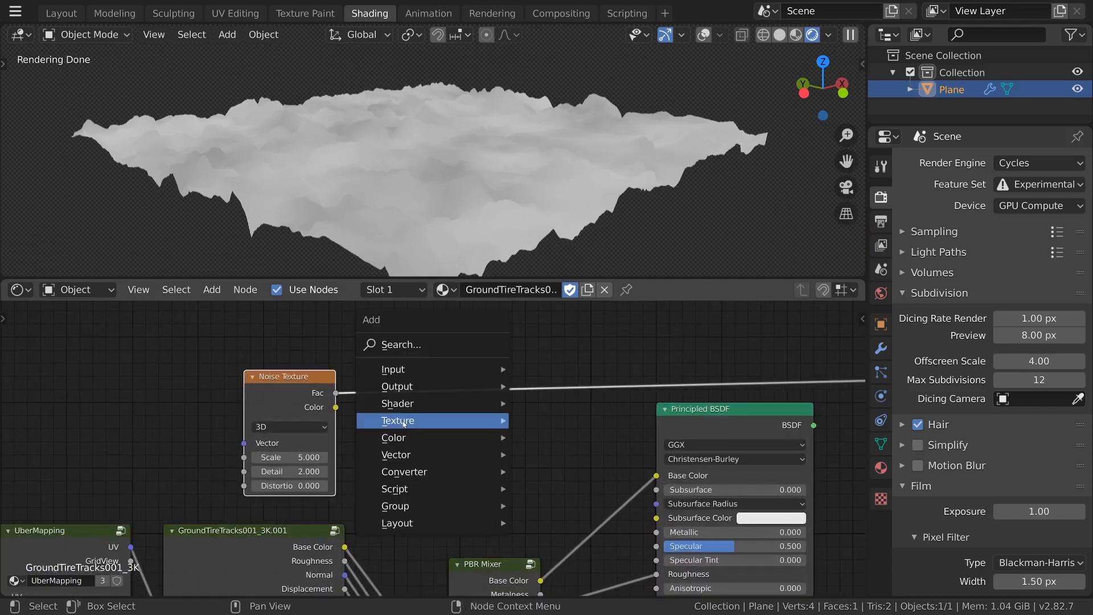
{"action": "left_click_drag", "start_coordinate": [316, 472], "coordinate": [392, 472]}
Insert a ColorRamp after the Noise Texture, moving the black stop to 0.456 and the white stop just beyond it for sharp contrast.
{"action": "key", "text": "shift+a"}
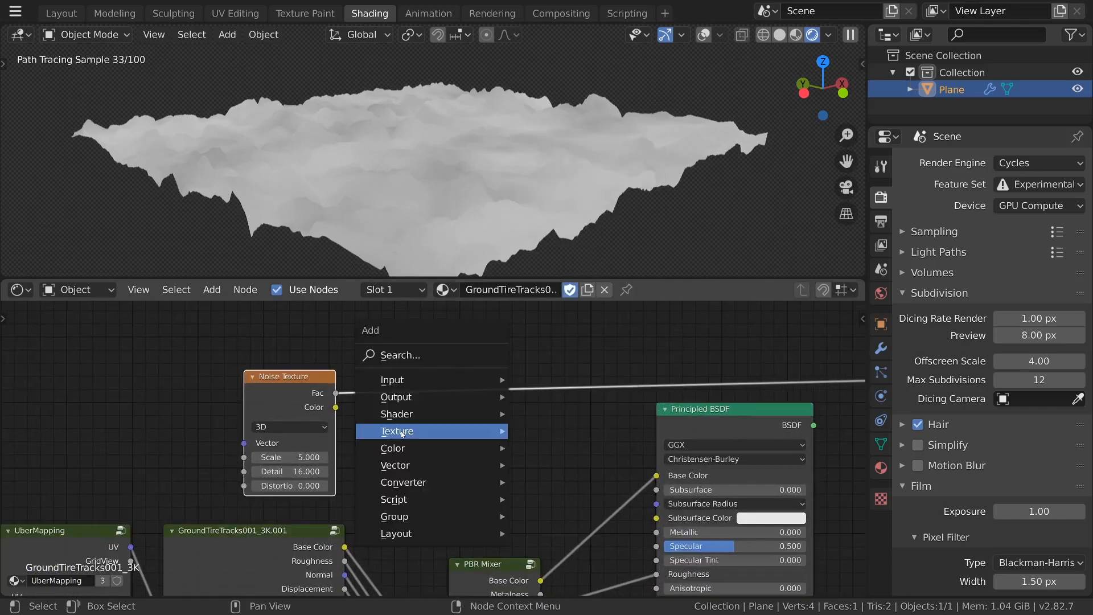
{"action": "mouse_move", "coordinate": [432, 482]}
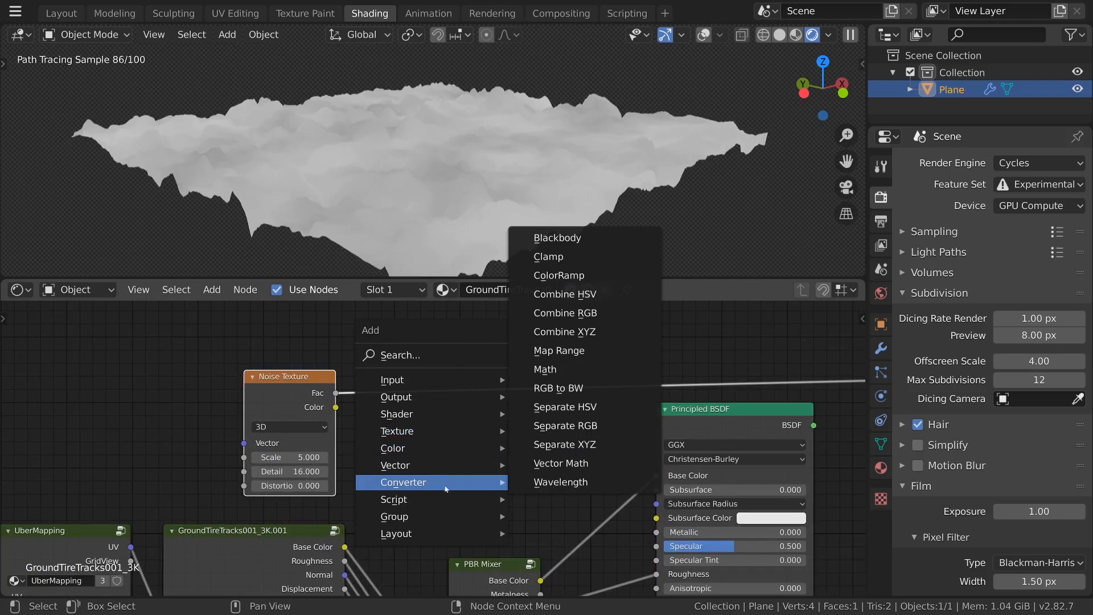
{"action": "left_click", "coordinate": [575, 272]}
{"action": "left_click", "coordinate": [506, 445]}
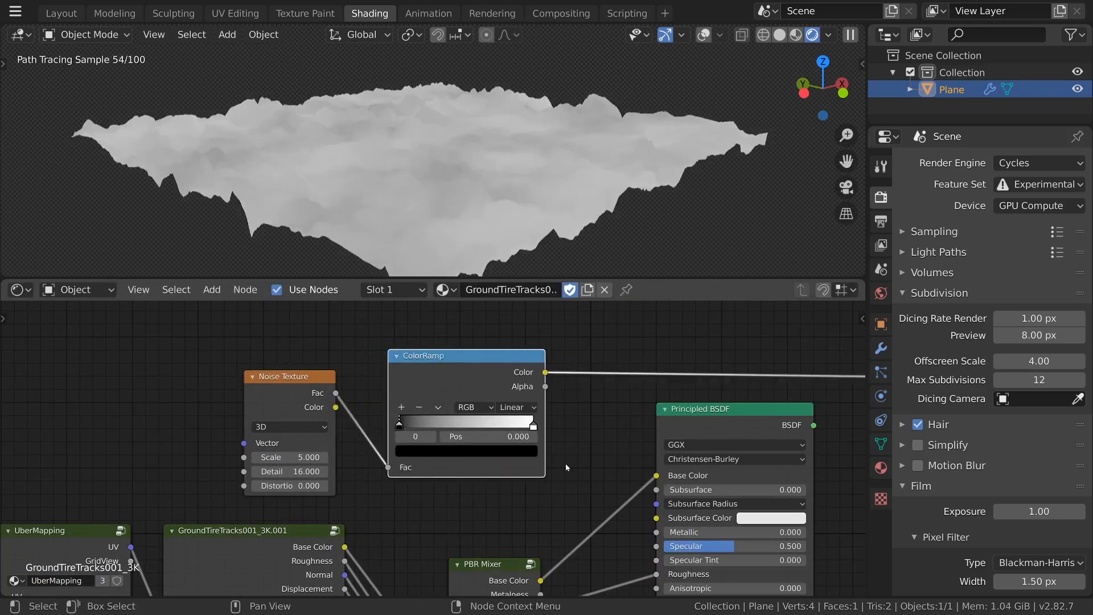
{"action": "left_click_drag", "start_coordinate": [399, 426], "coordinate": [454, 427]}
{"action": "left_click_drag", "start_coordinate": [533, 426], "coordinate": [460, 426]}
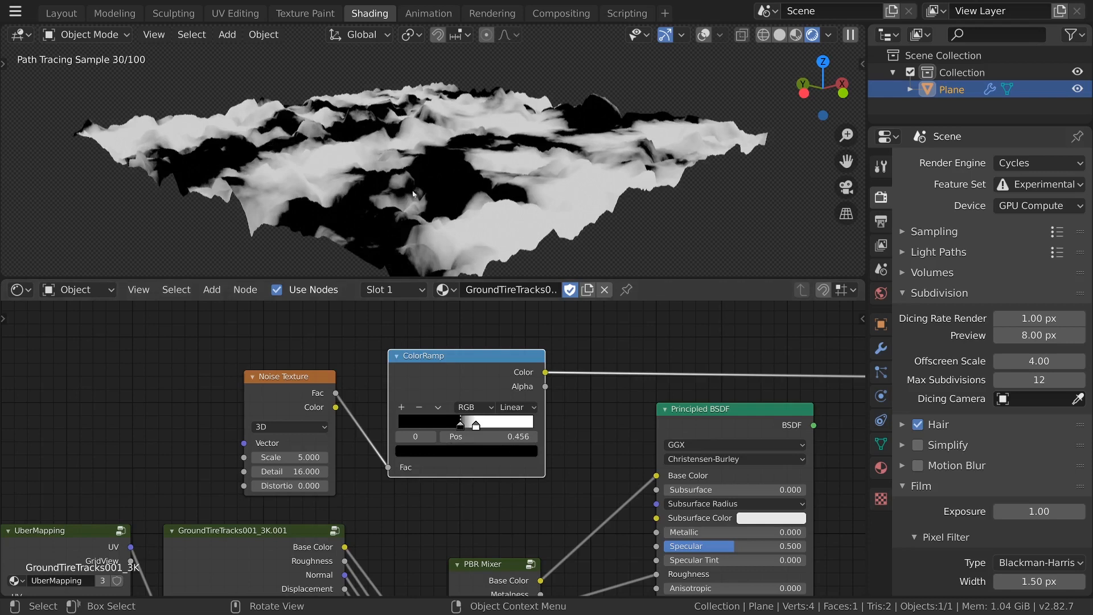
Connect the ColorRamp's Color to the PBR Mixer's Fac and switch the preview back to the Principled BSDF.
{"action": "scroll", "coordinate": [562, 453], "scroll_direction": "down", "scroll_amount": 3}
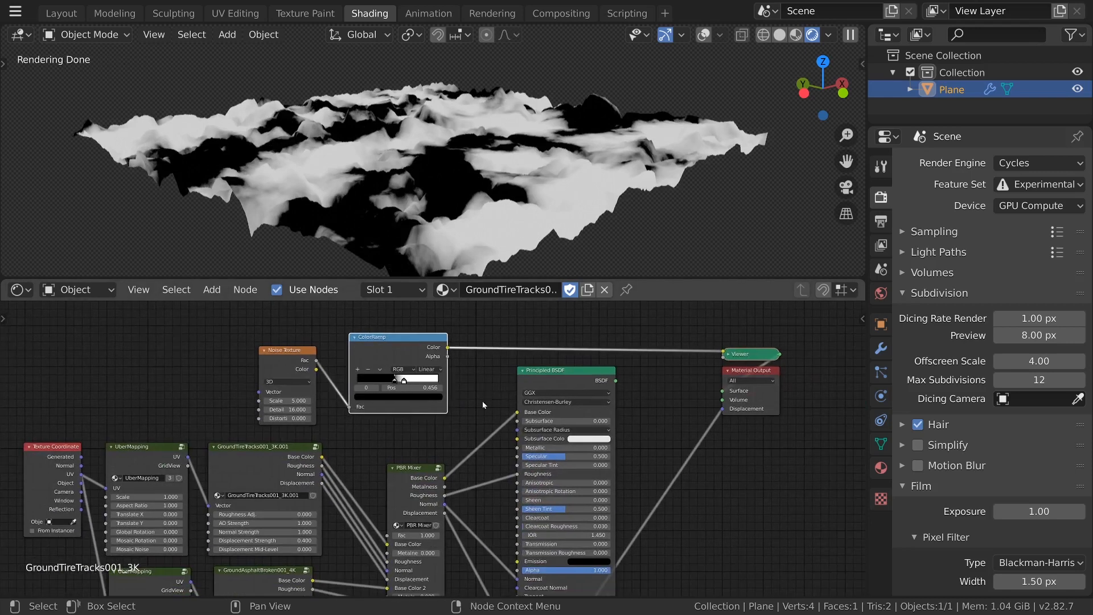
{"action": "left_click_drag", "start_coordinate": [447, 347], "coordinate": [387, 536]}
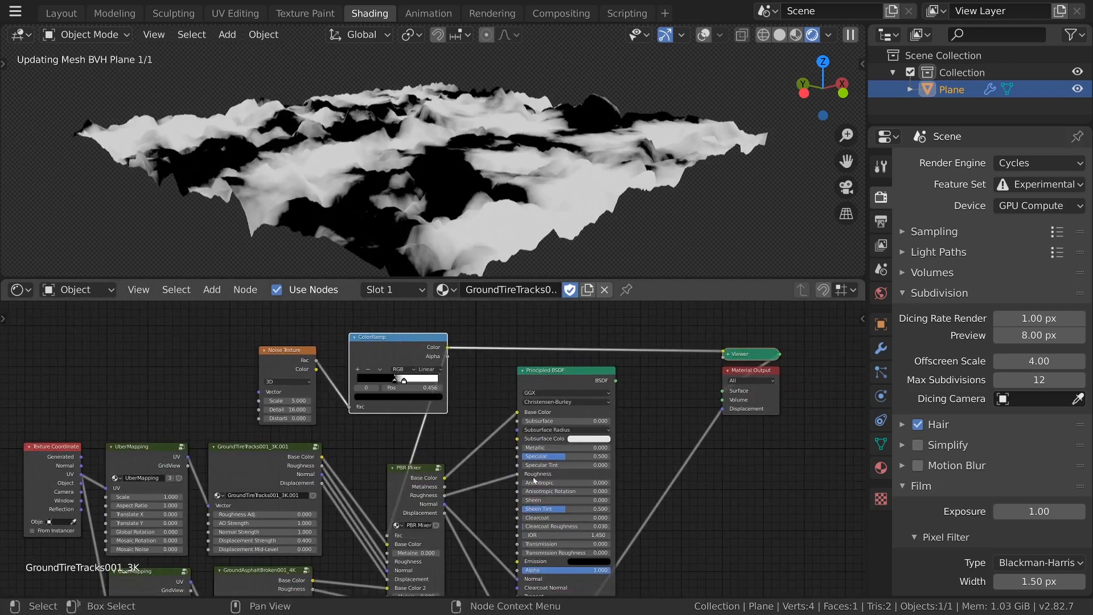
{"action": "left_click", "coordinate": [593, 375], "text": "ctrl+shift"}
Move the Noise Texture and ColorRamp nodes together to sit above the UberMapping and GroundTireTracks001_3K.001 nodes.
{"action": "left_click", "coordinate": [371, 358]}
{"action": "left_click", "coordinate": [294, 365], "text": "shift"}
{"action": "key", "text": "g"}
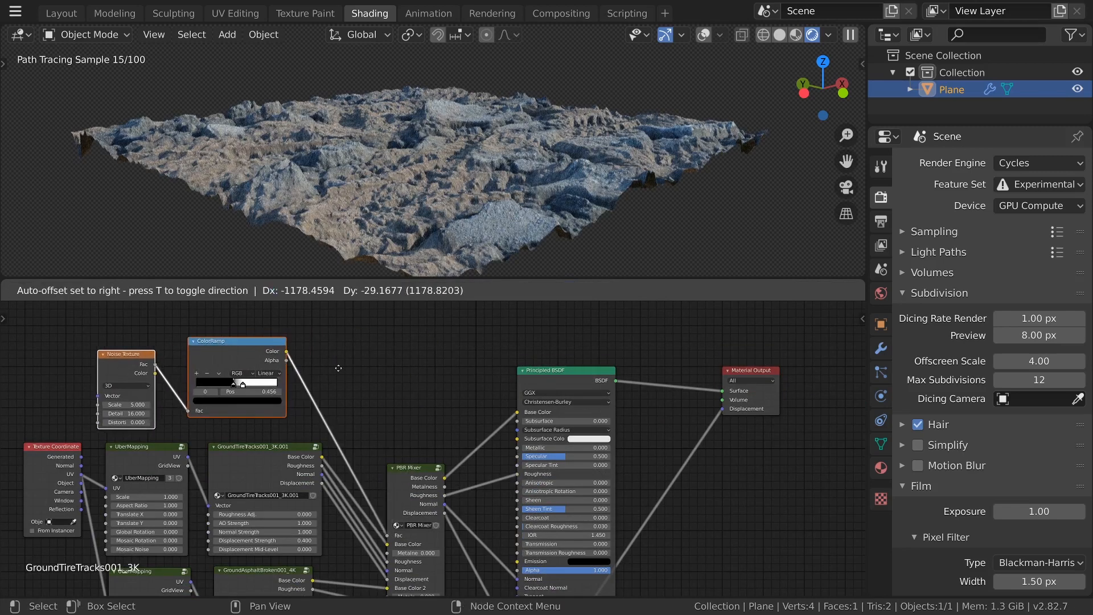
{"action": "left_click", "coordinate": [369, 369]}
{"action": "scroll", "coordinate": [521, 405], "scroll_direction": "up", "scroll_amount": 2}
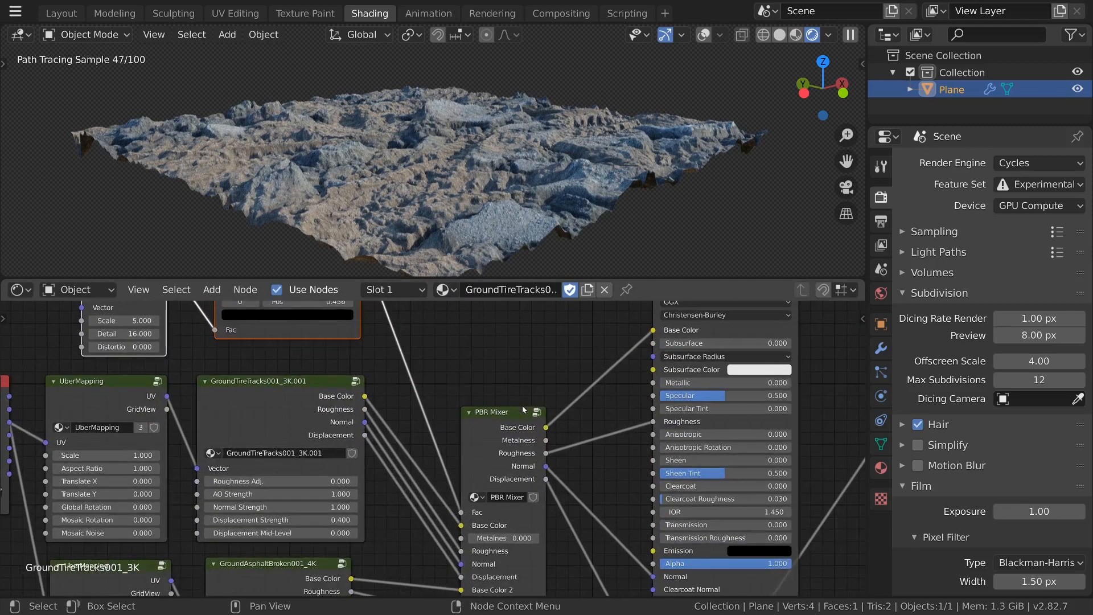
Set the ColorRamp's white stop to position 0.464 for a sharper mask and inspect the blended terrain from several angles.
{"action": "scroll", "coordinate": [520, 373], "scroll_direction": "down", "scroll_amount": 3}
{"action": "middle_click_drag", "start_coordinate": [466, 199], "coordinate": [528, 220]}
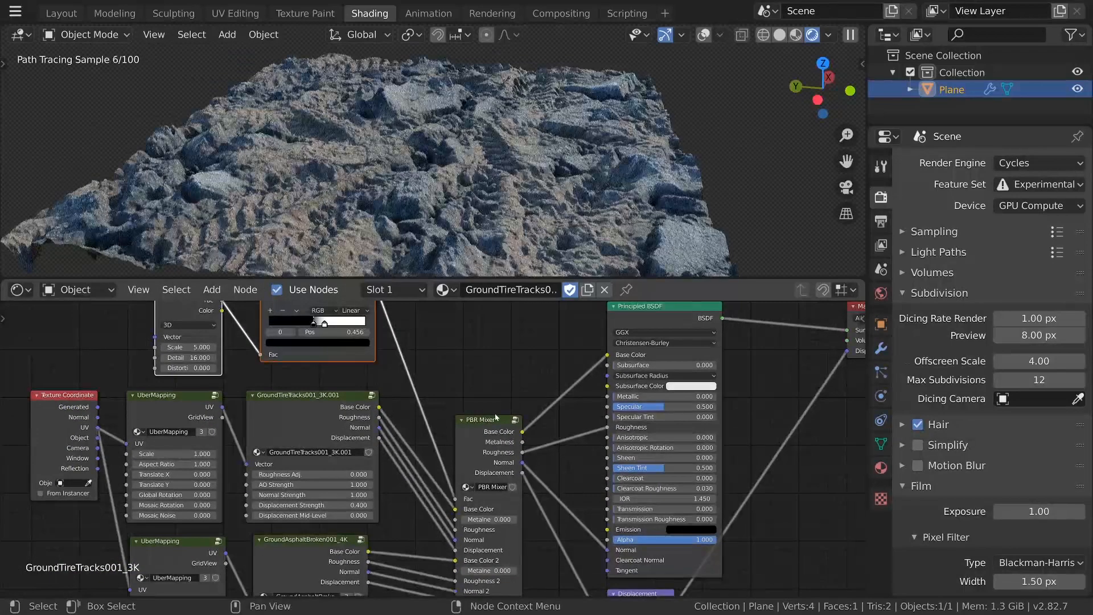
{"action": "left_click_drag", "start_coordinate": [314, 325], "coordinate": [313, 325]}
{"action": "middle_click_drag", "start_coordinate": [495, 205], "coordinate": [507, 208]}
{"action": "middle_click_drag", "start_coordinate": [406, 207], "coordinate": [521, 216]}
{"action": "middle_click_drag", "start_coordinate": [433, 222], "coordinate": [487, 231]}
{"action": "scroll", "coordinate": [486, 231], "scroll_direction": "up", "scroll_amount": 1}
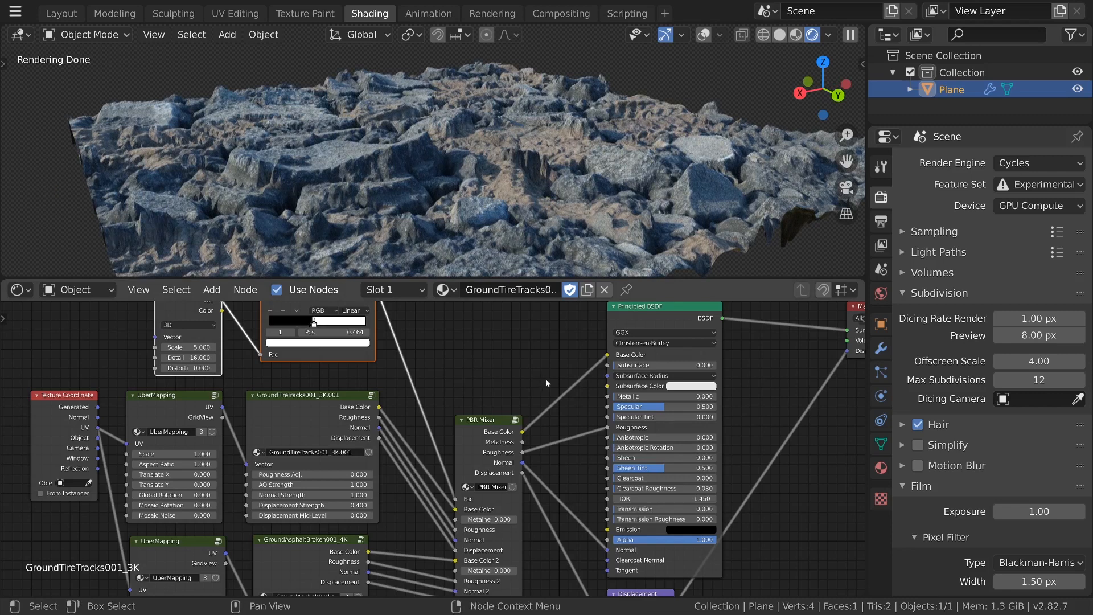
Try Displacement Mid-Level values of 0.3 and 0.1 on the GroundTireTracks001_3K.001 node and return it to 0.
{"action": "middle_click_drag", "start_coordinate": [335, 513], "coordinate": [496, 409]}
{"action": "left_click", "coordinate": [496, 410]}
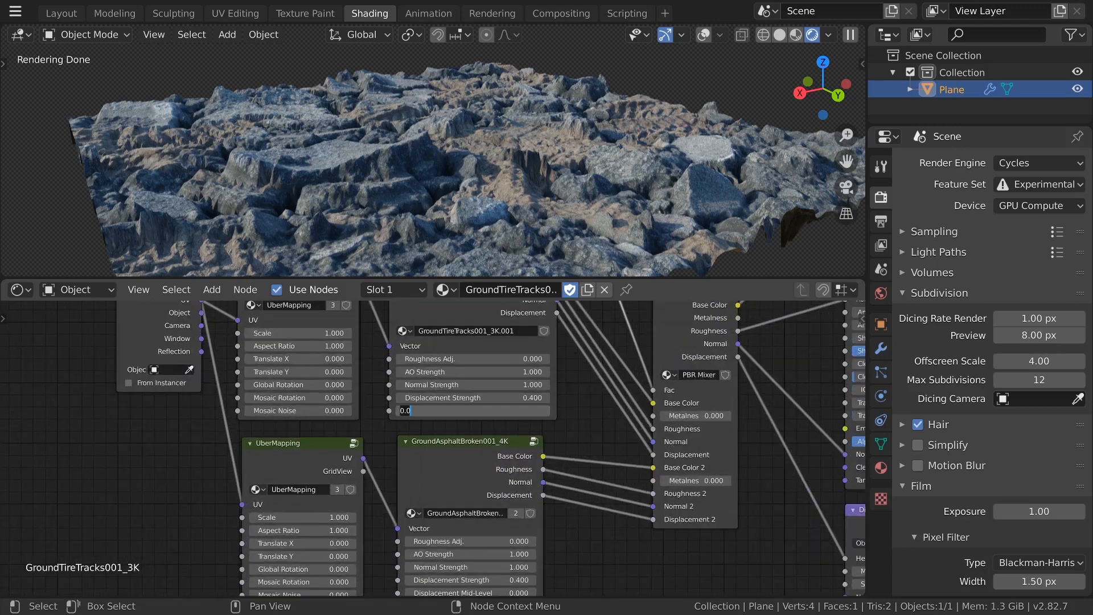
{"action": "type", "text": "0.3"}
{"action": "key", "text": "Return"}
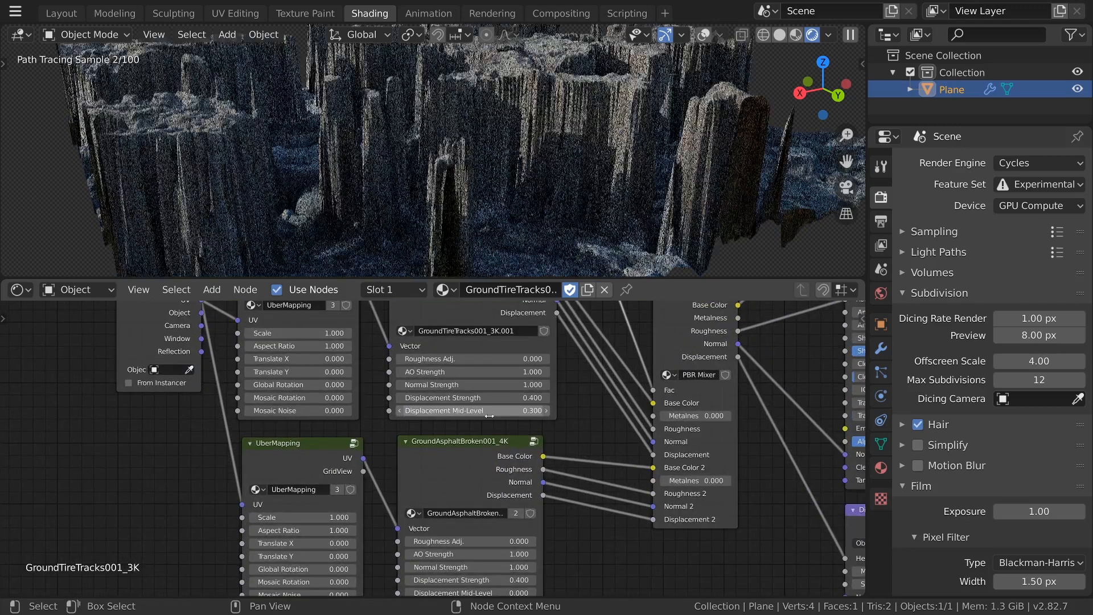
{"action": "left_click", "coordinate": [496, 410]}
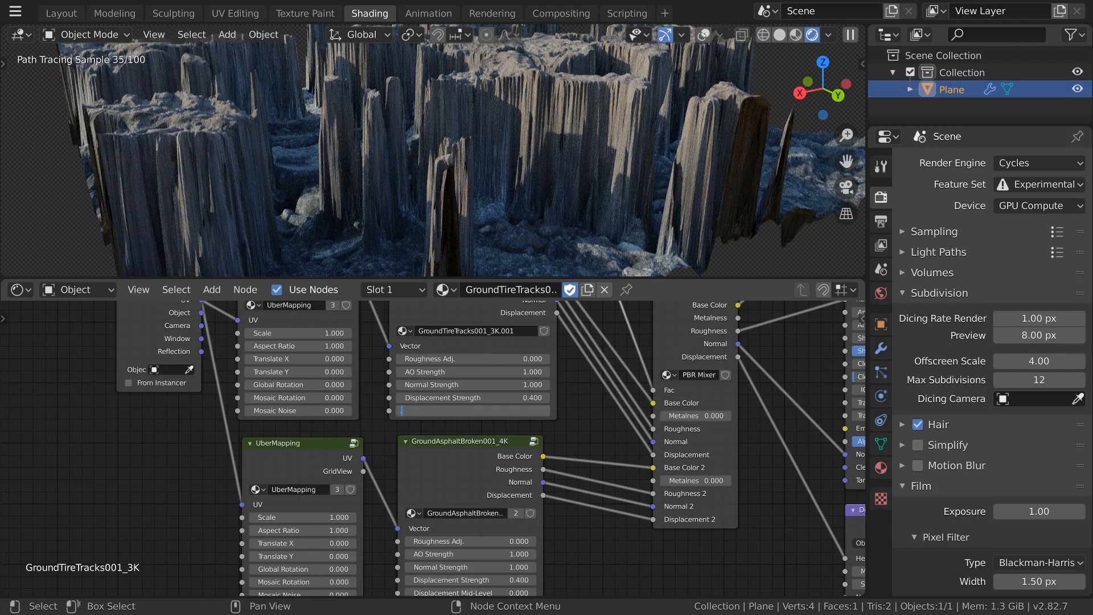
{"action": "type", "text": "0.1"}
{"action": "key", "text": "Return"}
{"action": "left_click", "coordinate": [496, 409]}
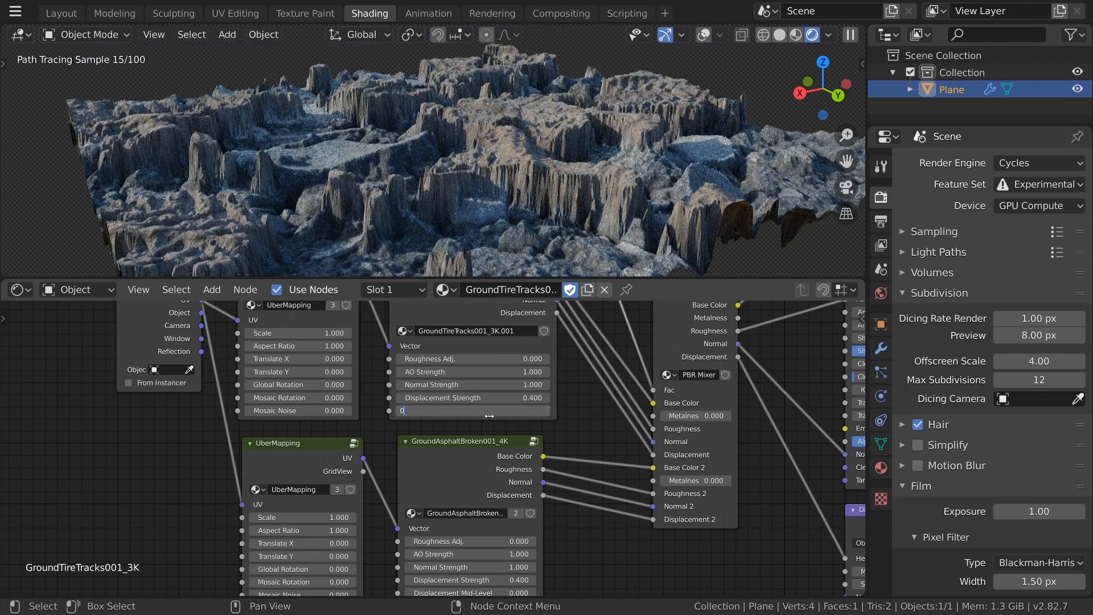
{"action": "type", "text": "0"}
{"action": "key", "text": "Return"}
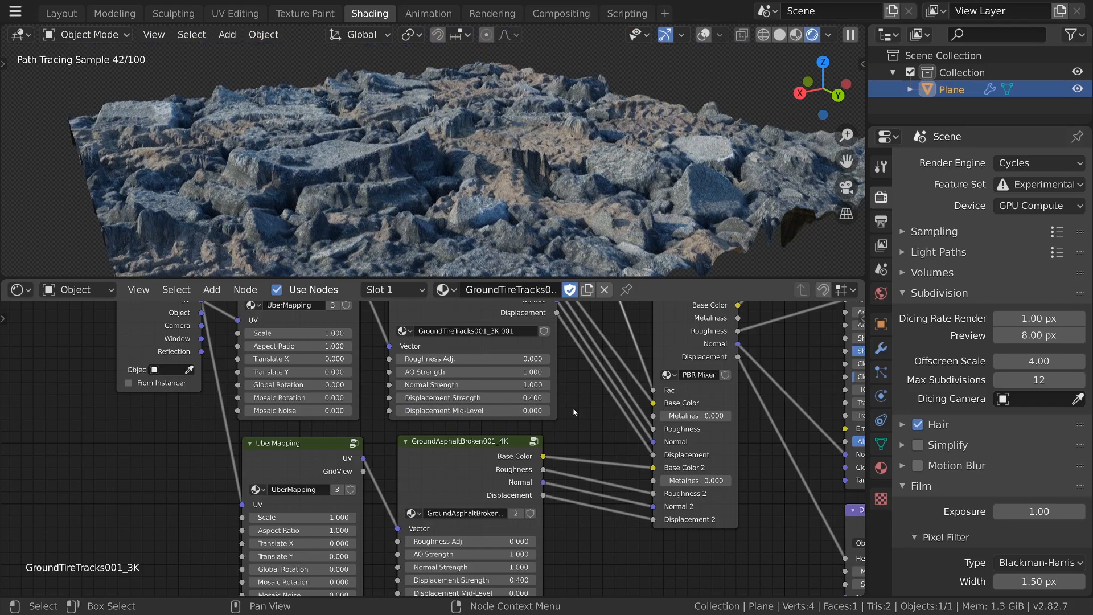
In solid shading, scale the plane's mesh by 10 in Edit Mode and return to Object Mode.
{"action": "scroll", "coordinate": [573, 408], "scroll_direction": "down", "scroll_amount": 3}
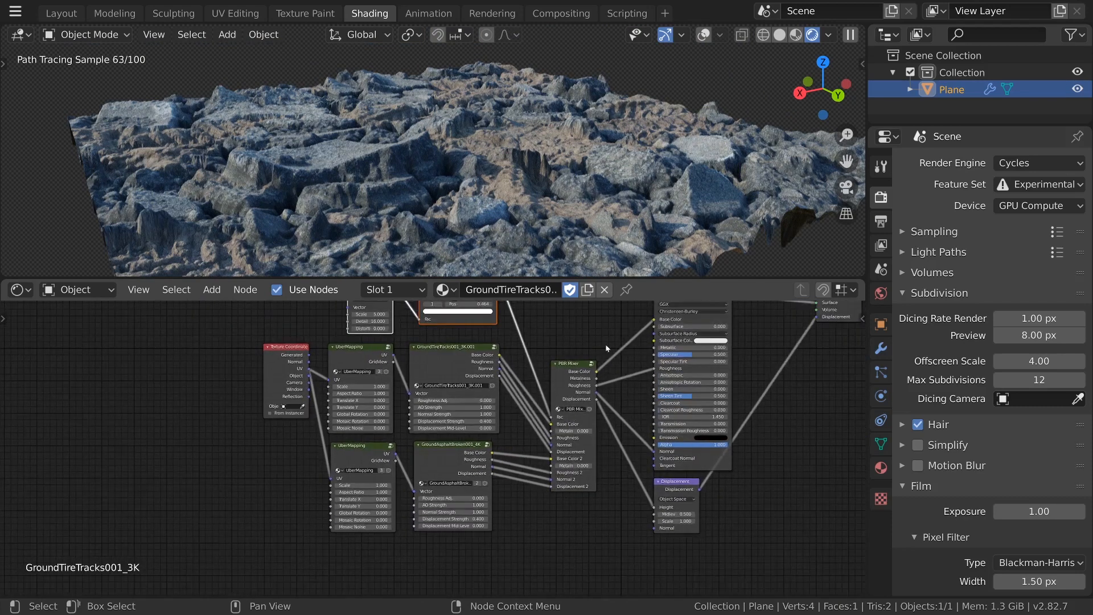
{"action": "key", "text": "Home"}
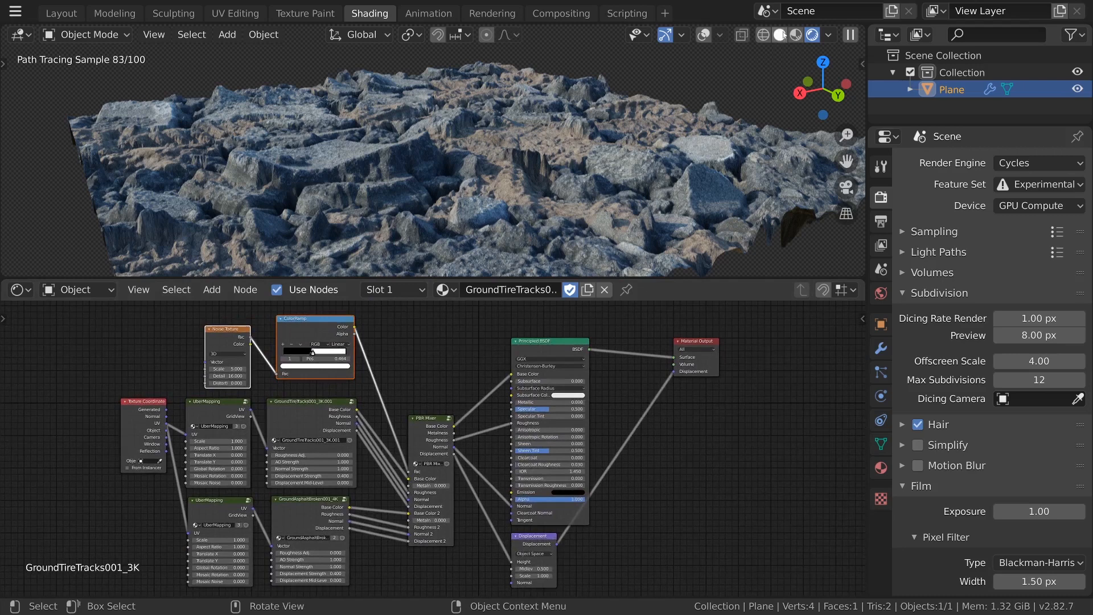
{"action": "left_click", "coordinate": [780, 35]}
{"action": "scroll", "coordinate": [537, 192], "scroll_direction": "down", "scroll_amount": 5}
{"action": "key", "text": "Tab"}
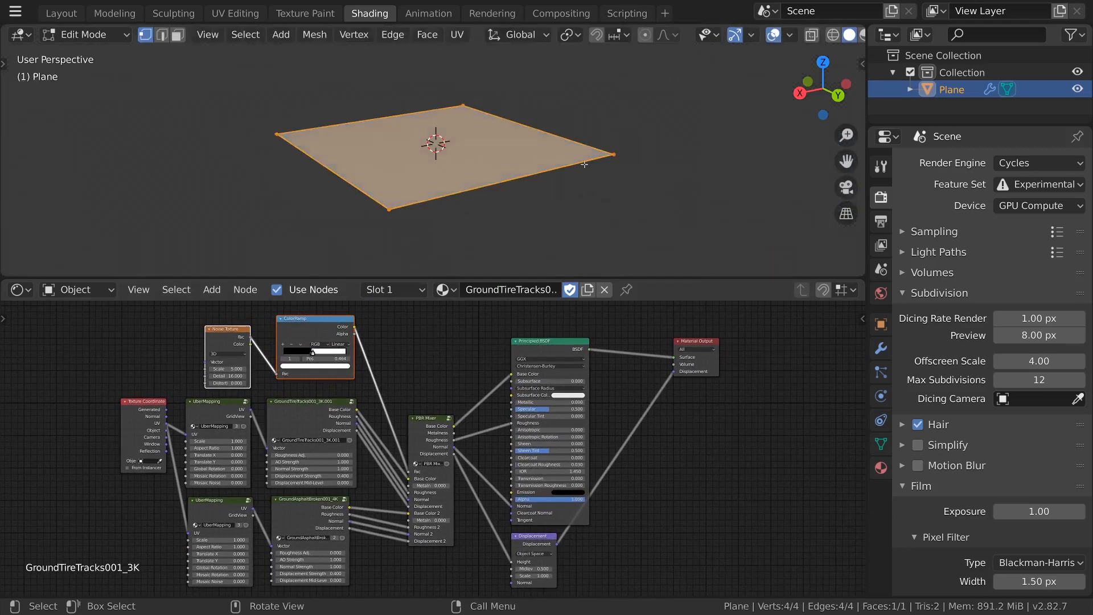
{"action": "key", "text": "s"}
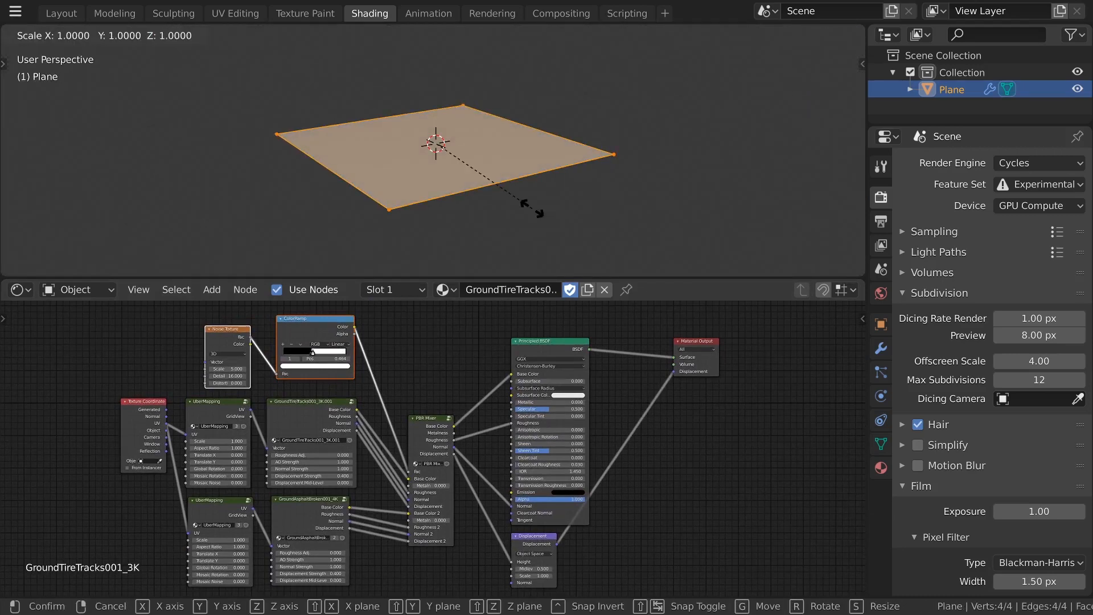
{"action": "type", "text": "10"}
{"action": "key", "text": "Return"}
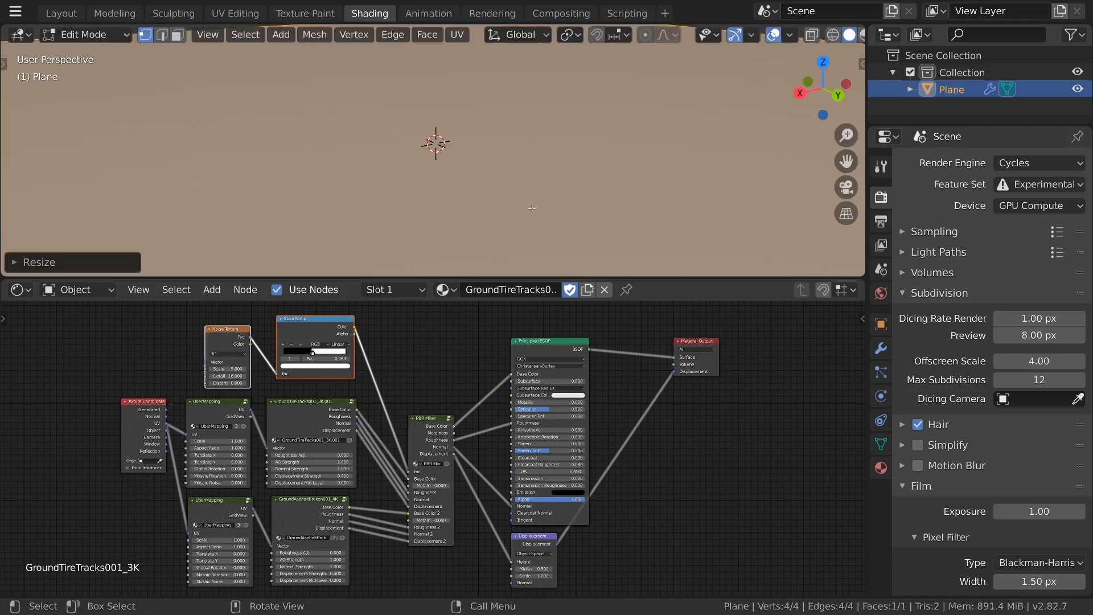
{"action": "scroll", "coordinate": [509, 211], "scroll_direction": "down", "scroll_amount": 2}
{"action": "key", "text": "Tab"}
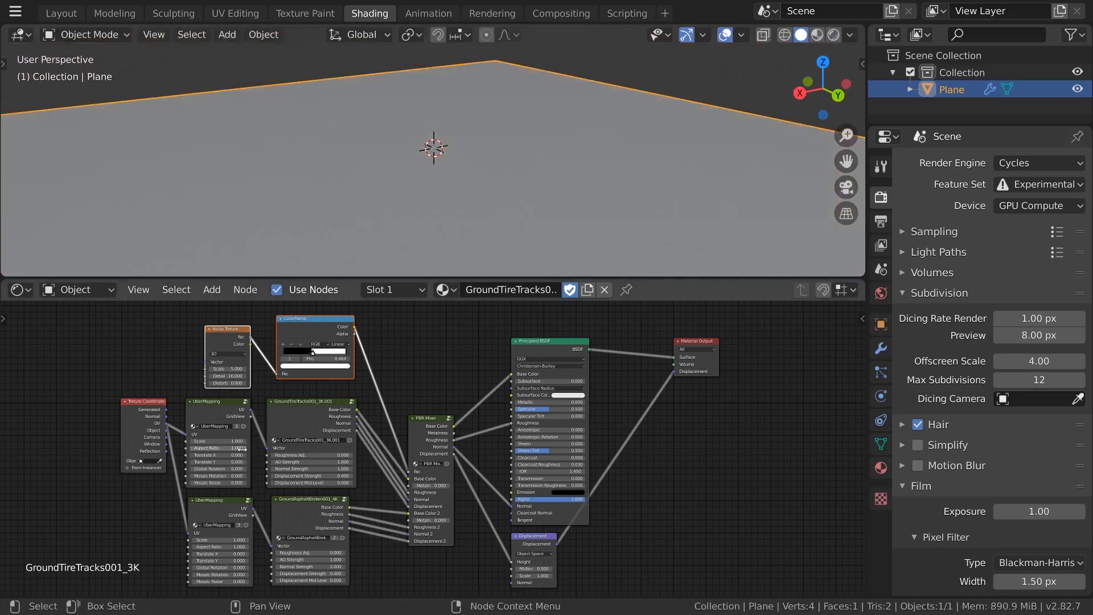
Set the Scale of both UberMapping nodes to 10.
{"action": "left_click", "coordinate": [219, 442]}
{"action": "type", "text": "10"}
{"action": "key", "text": "Return"}
{"action": "left_click", "coordinate": [220, 540]}
{"action": "key", "text": "Return"}
Unlink the ColorRamp from the PBR Mixer's Fac, leaving Fac at 1, and show the plane in rendered shading.
{"action": "left_click_drag", "start_coordinate": [409, 472], "coordinate": [393, 439]}
{"action": "left_click", "coordinate": [833, 35]}
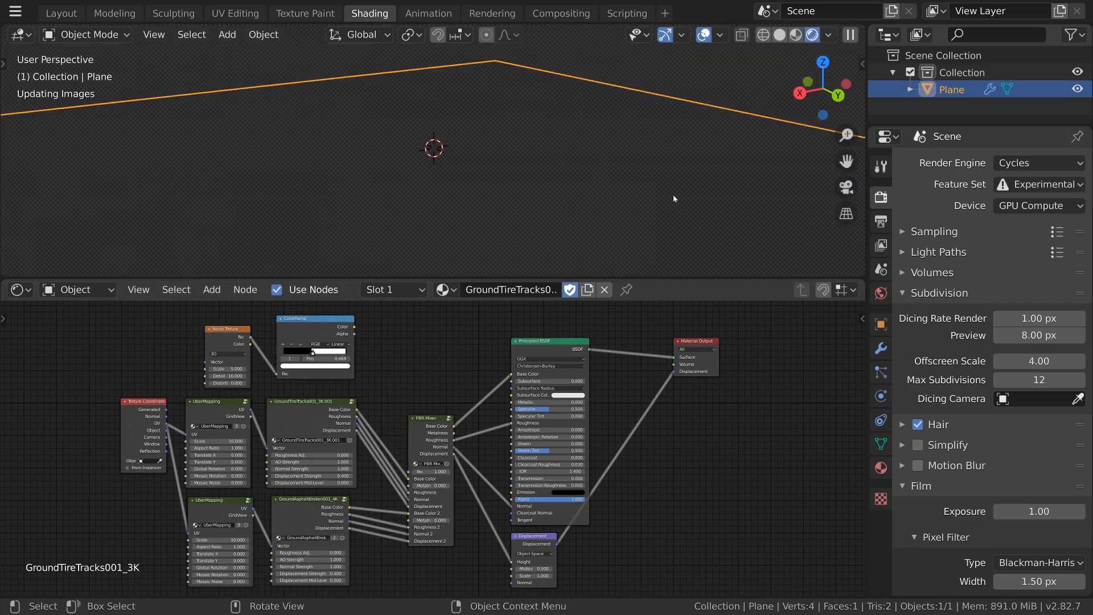
{"action": "middle_click_drag", "start_coordinate": [531, 250], "coordinate": [571, 192], "text": "shift"}
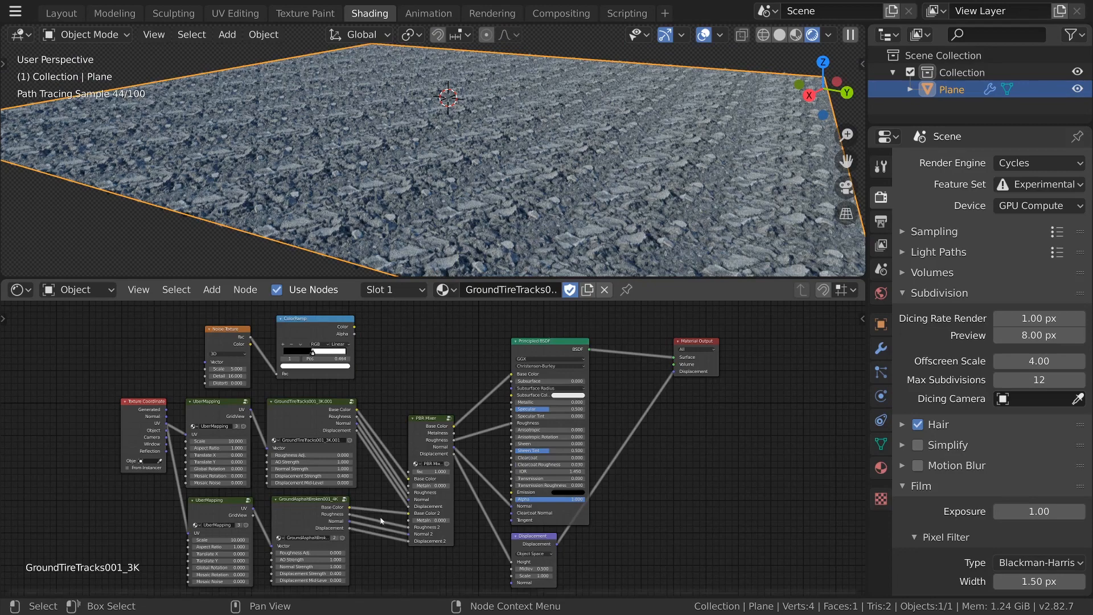
Hide the viewport overlays and set Mosaic Rotation to 1 on the UberMapping node feeding the broken asphalt.
{"action": "scroll", "coordinate": [356, 520], "scroll_direction": "up", "scroll_amount": 8}
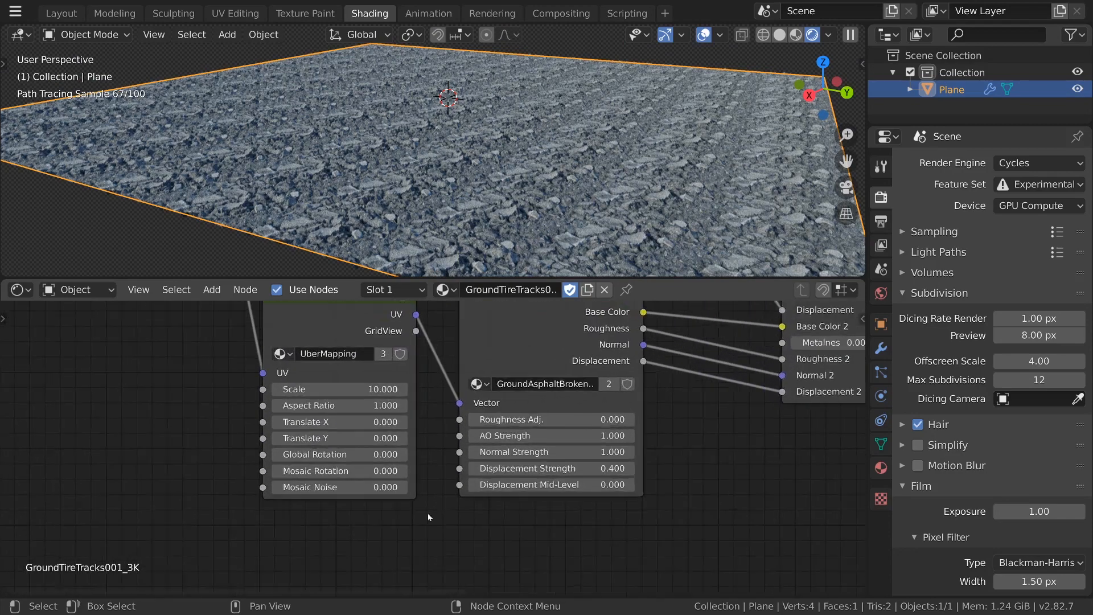
{"action": "scroll", "coordinate": [542, 556], "scroll_direction": "up", "scroll_amount": 2}
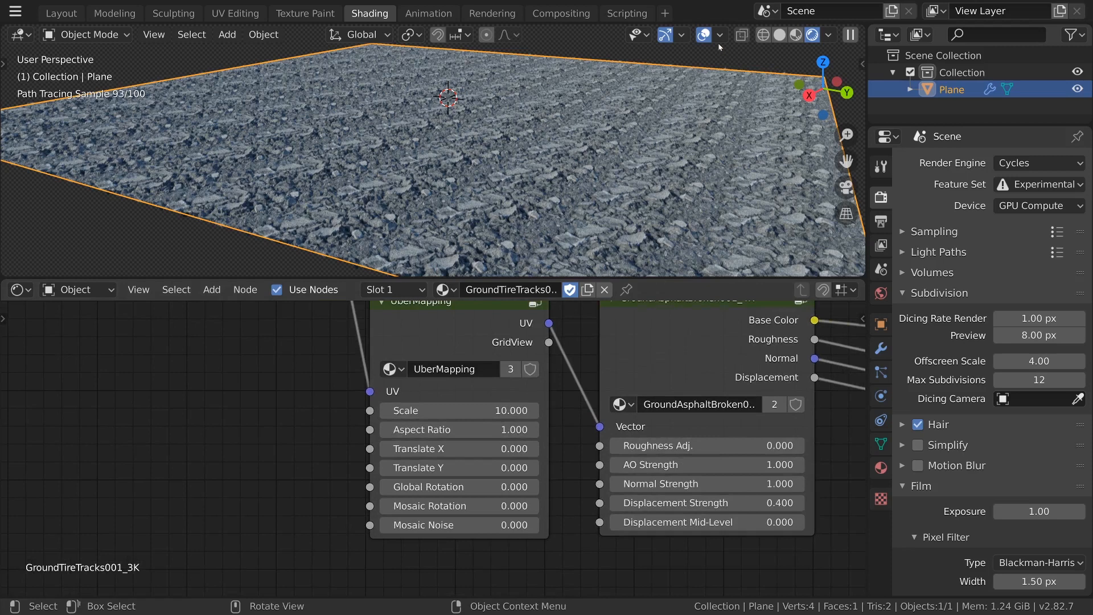
{"action": "left_click", "coordinate": [704, 35]}
{"action": "left_click", "coordinate": [483, 506]}
{"action": "type", "text": "1"}
{"action": "key", "text": "Return"}
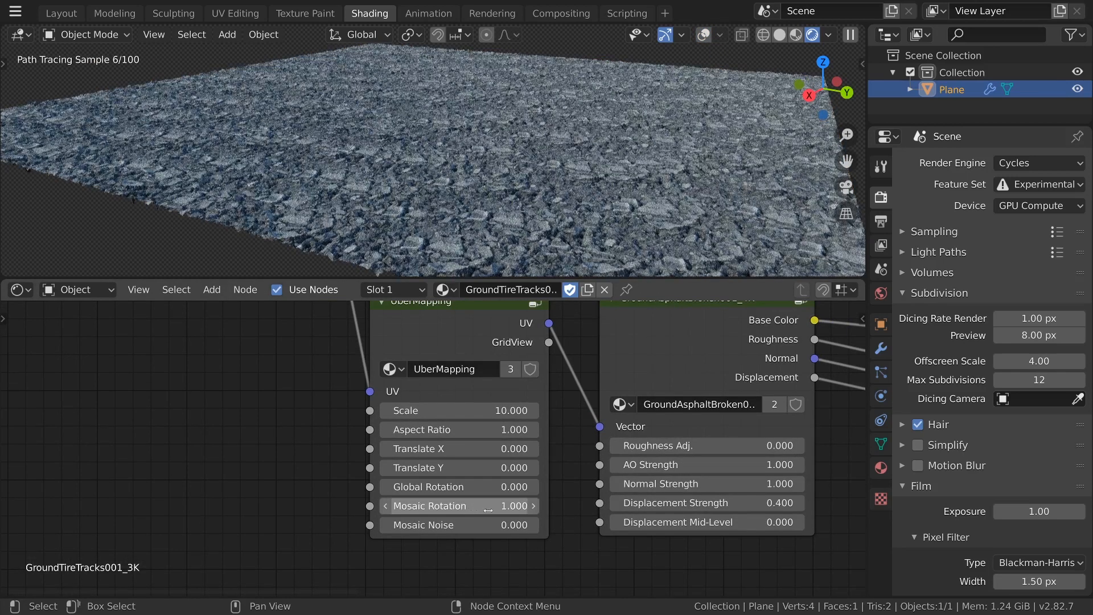
{"action": "middle_click_drag", "start_coordinate": [634, 184], "coordinate": [603, 194]}
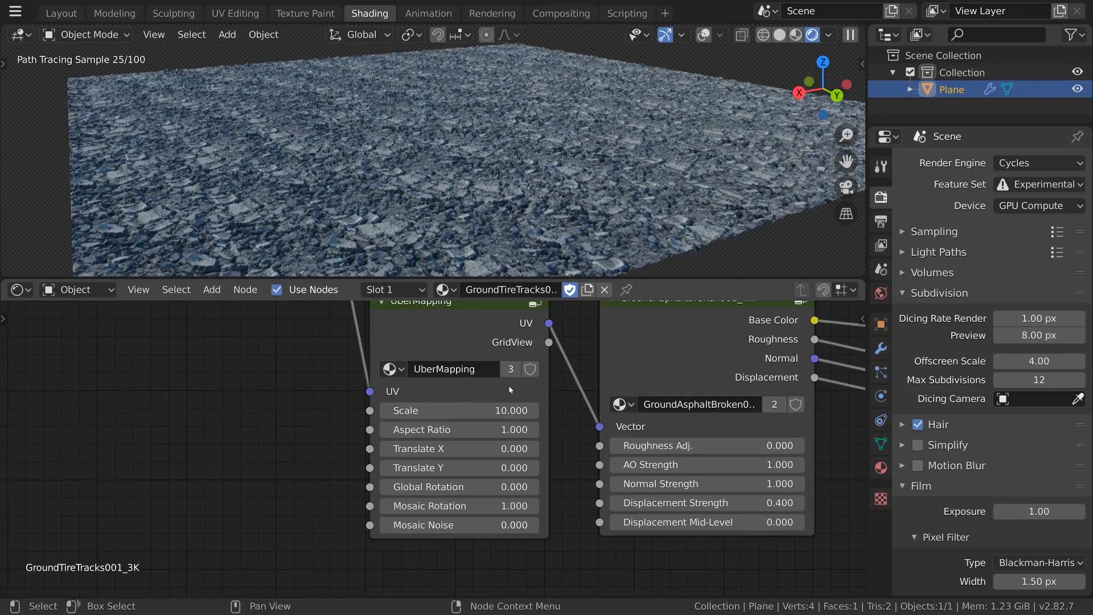
Preview the asphalt UberMapping's GridView output and compare Mosaic Rotation at 0 and 1.
{"action": "scroll", "coordinate": [506, 432], "scroll_direction": "down", "scroll_amount": 1}
{"action": "left_click", "coordinate": [474, 350], "text": "ctrl+shift"}
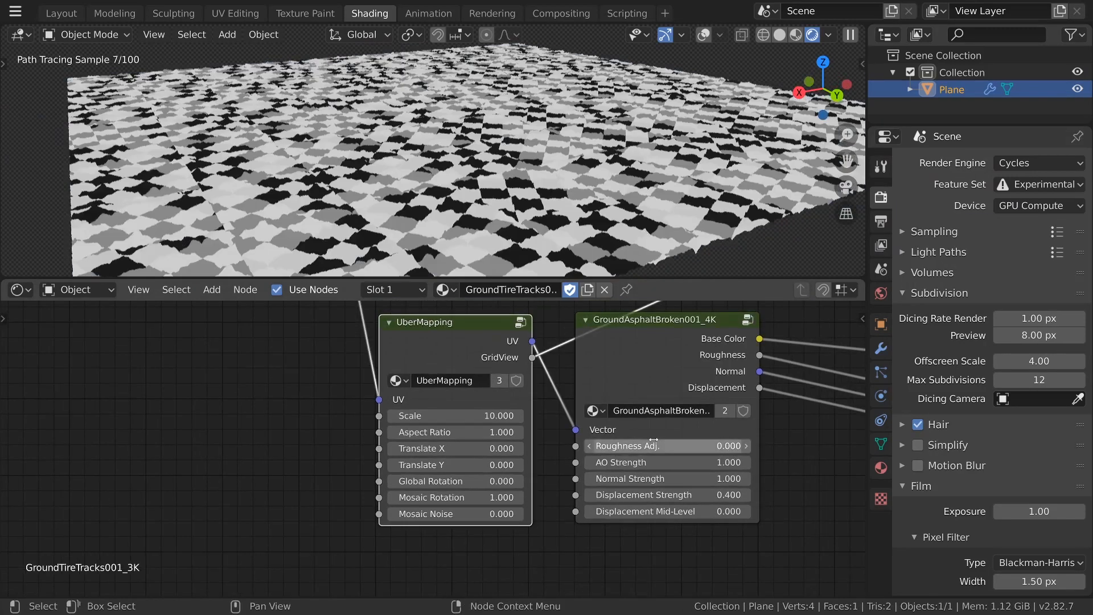
{"action": "left_click", "coordinate": [455, 497]}
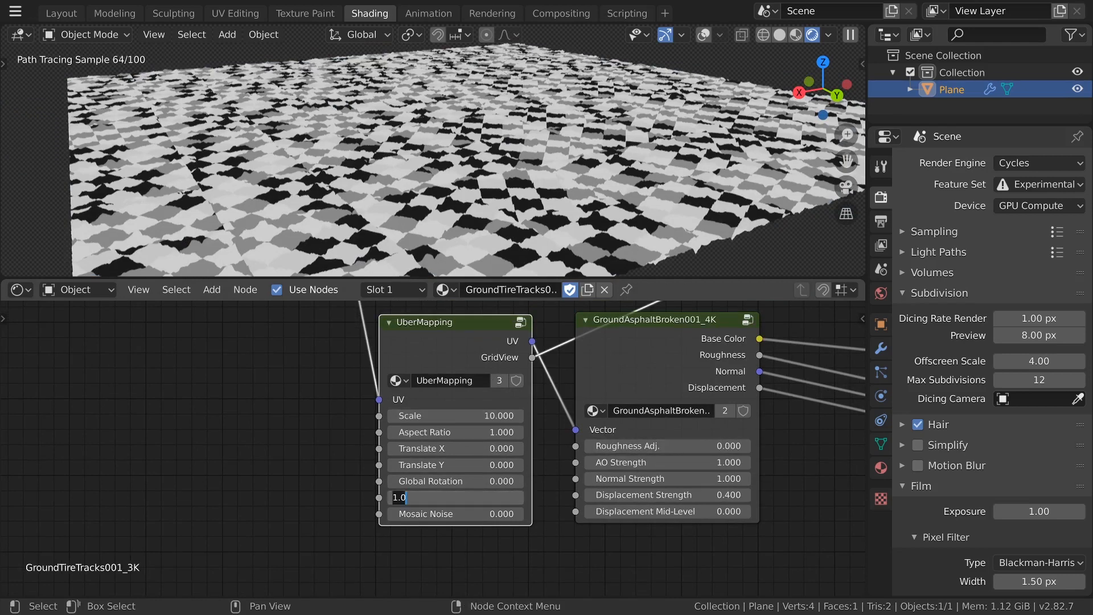
{"action": "key", "text": "Return"}
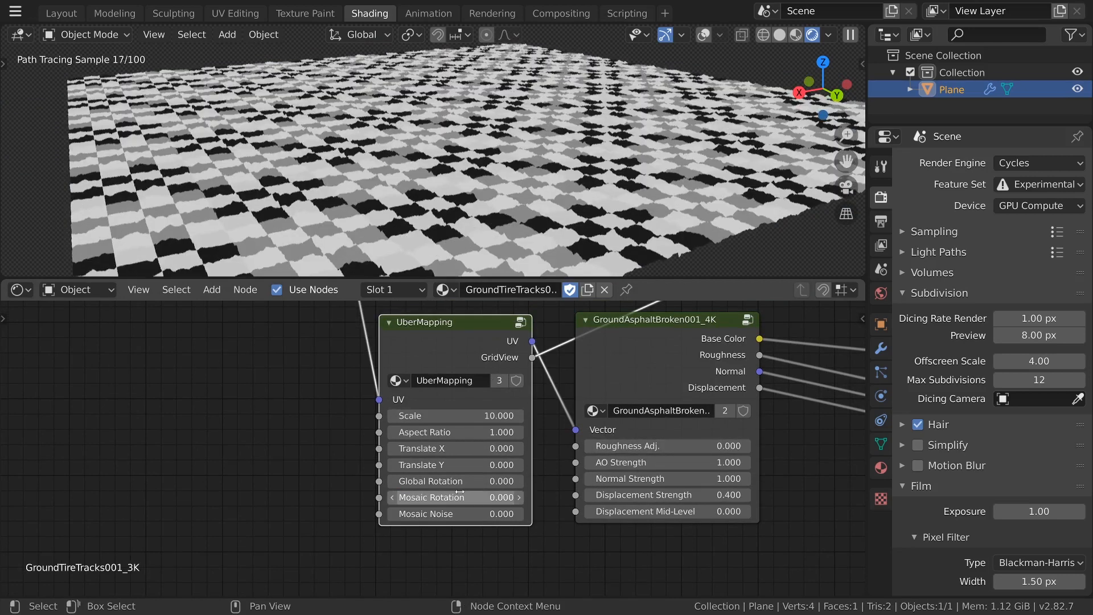
{"action": "left_click", "coordinate": [460, 497]}
{"action": "type", "text": "1"}
{"action": "key", "text": "Return"}
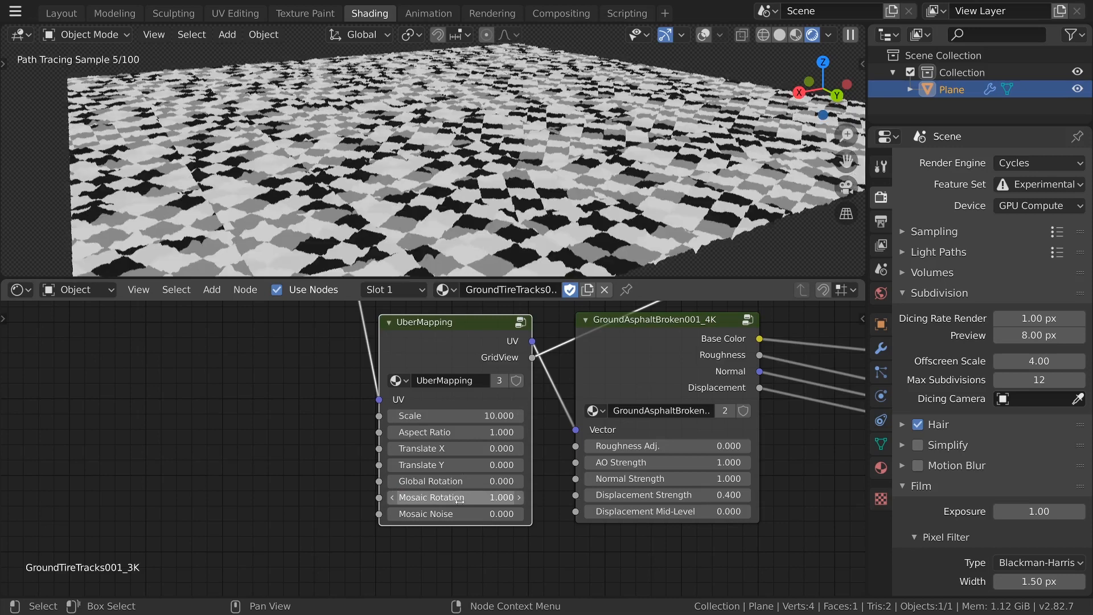
Set the asphalt UberMapping's Mosaic Rotation to 30.
{"action": "left_click", "coordinate": [459, 500]}
{"action": "type", "text": "30"}
{"action": "key", "text": "Return"}
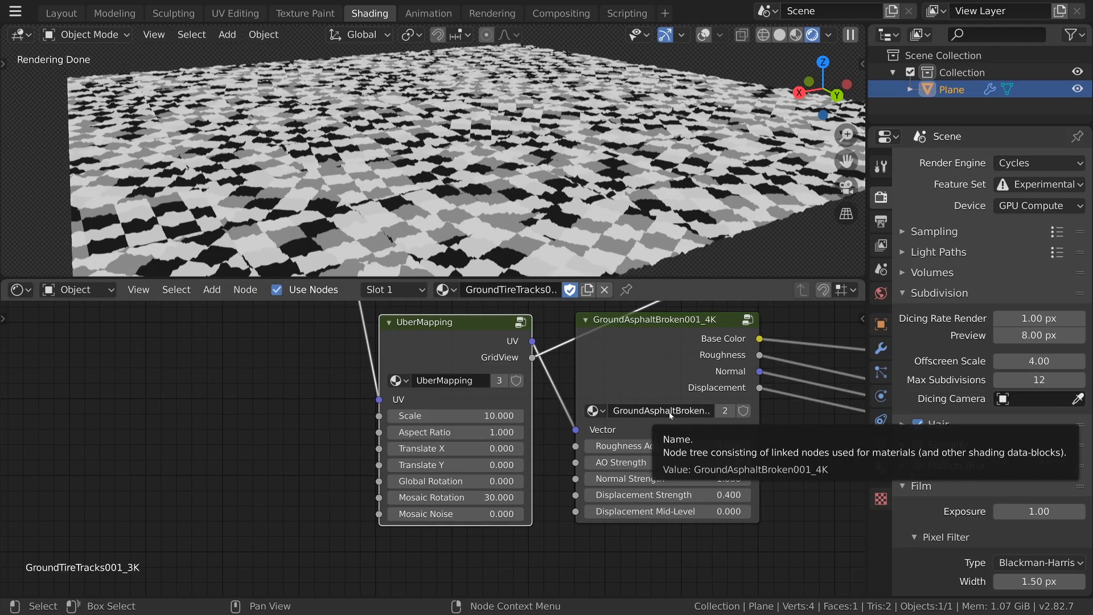
Switch the preview back to the Principled BSDF and inspect the asphalt rocks up close on the plane.
{"action": "scroll", "coordinate": [671, 416], "scroll_direction": "down", "scroll_amount": 3}
{"action": "middle_click_drag", "start_coordinate": [711, 392], "coordinate": [460, 529]}
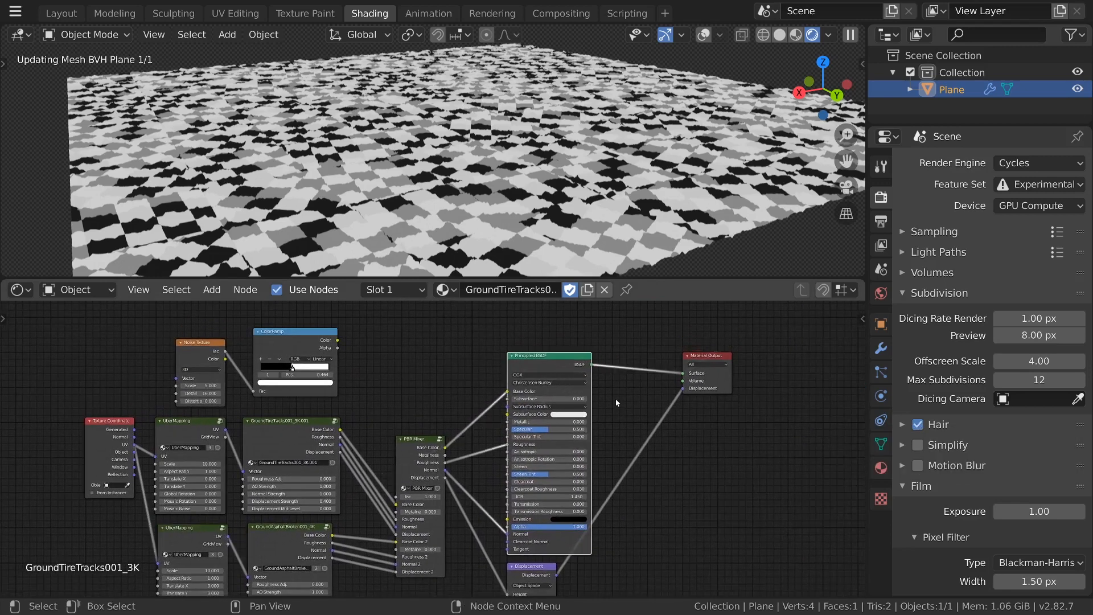
{"action": "scroll", "coordinate": [450, 217], "scroll_direction": "up", "scroll_amount": 5}
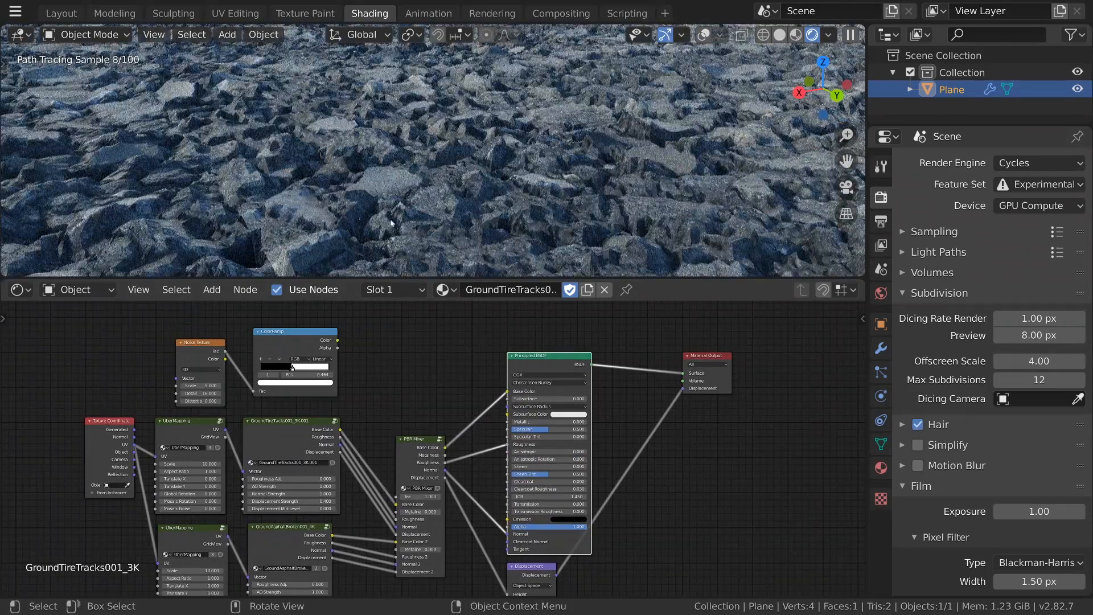
{"action": "scroll", "coordinate": [476, 178], "scroll_direction": "down", "scroll_amount": 4}
{"action": "mouse_move", "coordinate": [459, 179]}
{"action": "middle_mouse_down", "text": "shift"}
{"action": "mouse_move", "coordinate": [496, 183]}
{"action": "mouse_move", "coordinate": [490, 205]}
{"action": "middle_mouse_up", "text": "shift"}
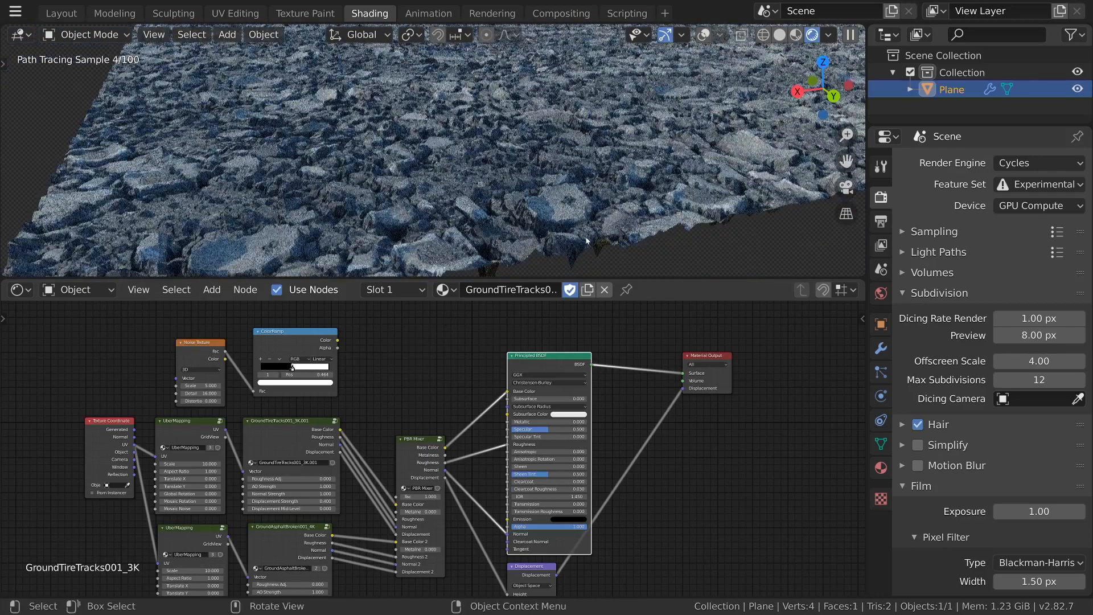
Set the asphalt UberMapping's Mosaic Noise to 1.
{"action": "middle_click_drag", "start_coordinate": [433, 432], "coordinate": [580, 288]}
{"action": "scroll", "coordinate": [569, 319], "scroll_direction": "up", "scroll_amount": 1}
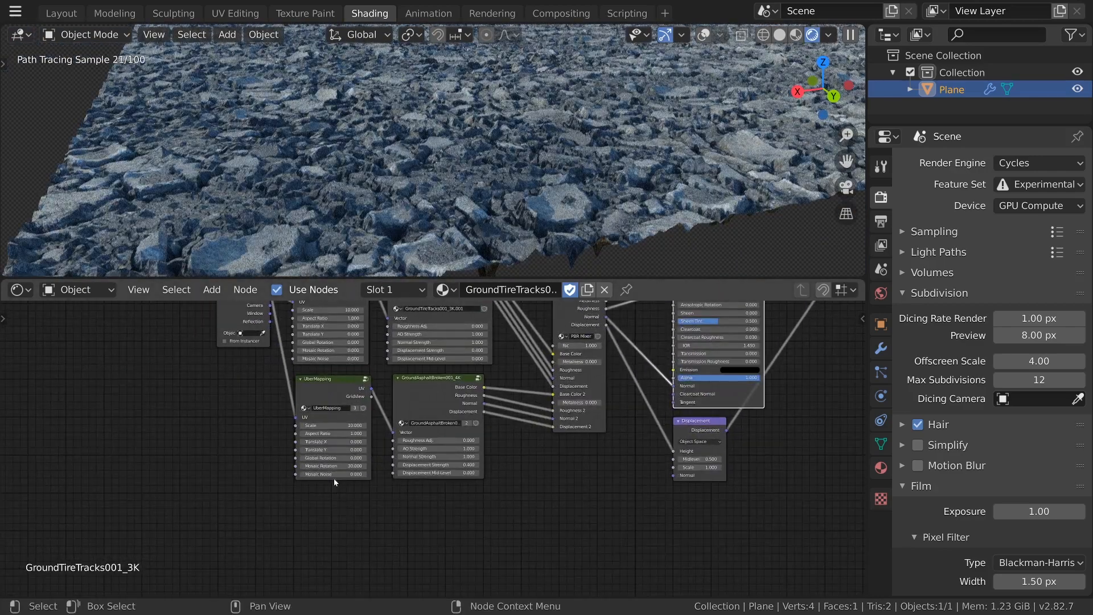
{"action": "scroll", "coordinate": [334, 479], "scroll_direction": "up", "scroll_amount": 7}
{"action": "left_click", "coordinate": [270, 493]}
{"action": "type", "text": "1"}
{"action": "key", "text": "Return"}
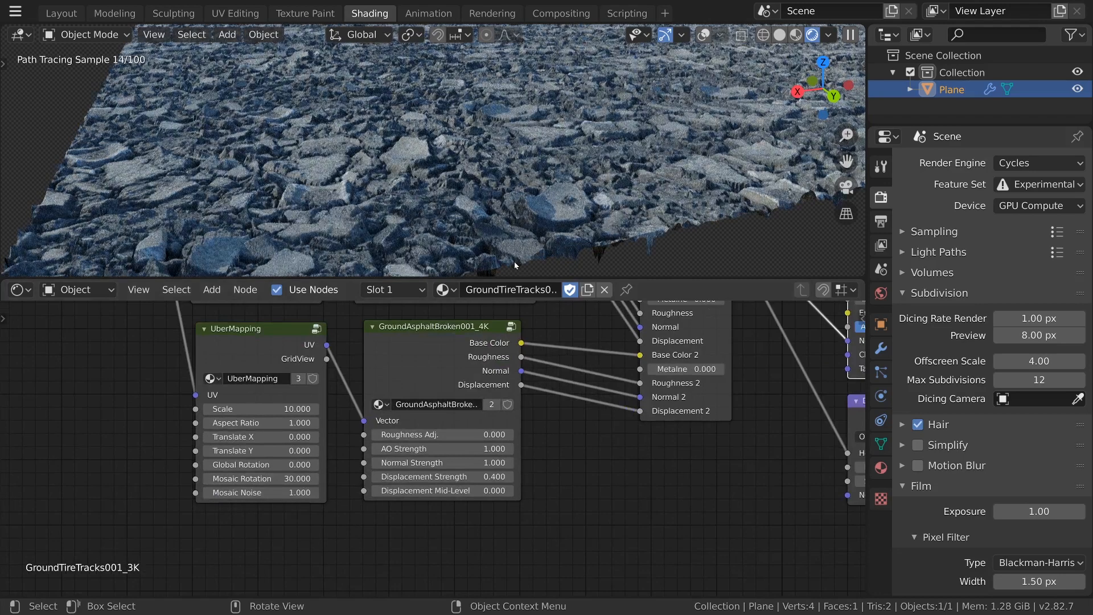
Reconnect the ColorRamp's Color to the PBR Mixer's Fac and enlarge the 3D viewport to show the blended ground.
{"action": "scroll", "coordinate": [541, 484], "scroll_direction": "down", "scroll_amount": 4}
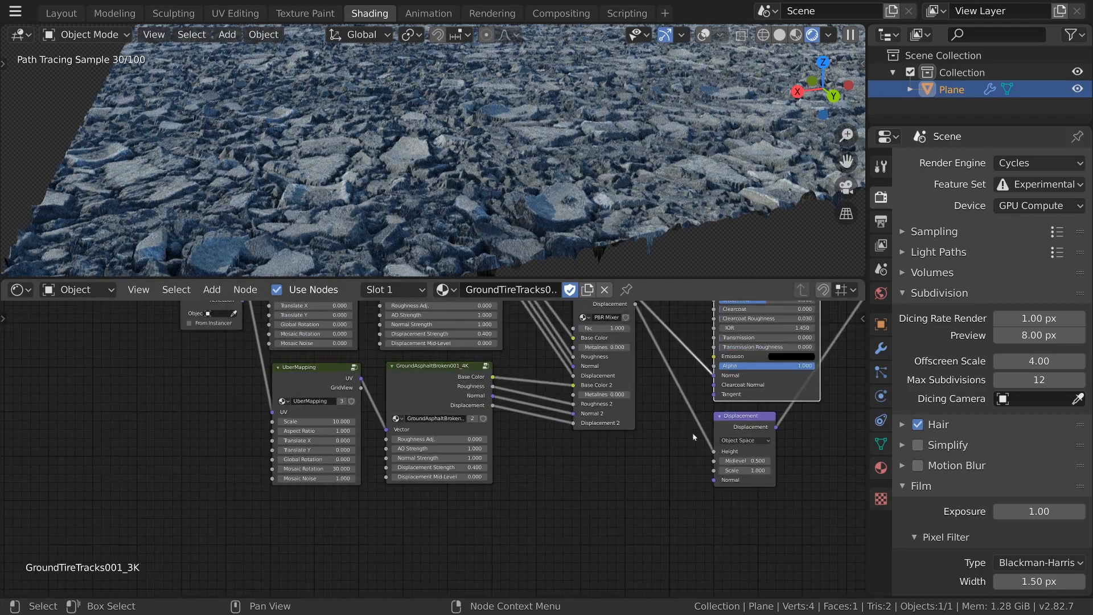
{"action": "middle_click_drag", "start_coordinate": [603, 488], "coordinate": [544, 543]}
{"action": "scroll", "coordinate": [433, 459], "scroll_direction": "up", "scroll_amount": 3}
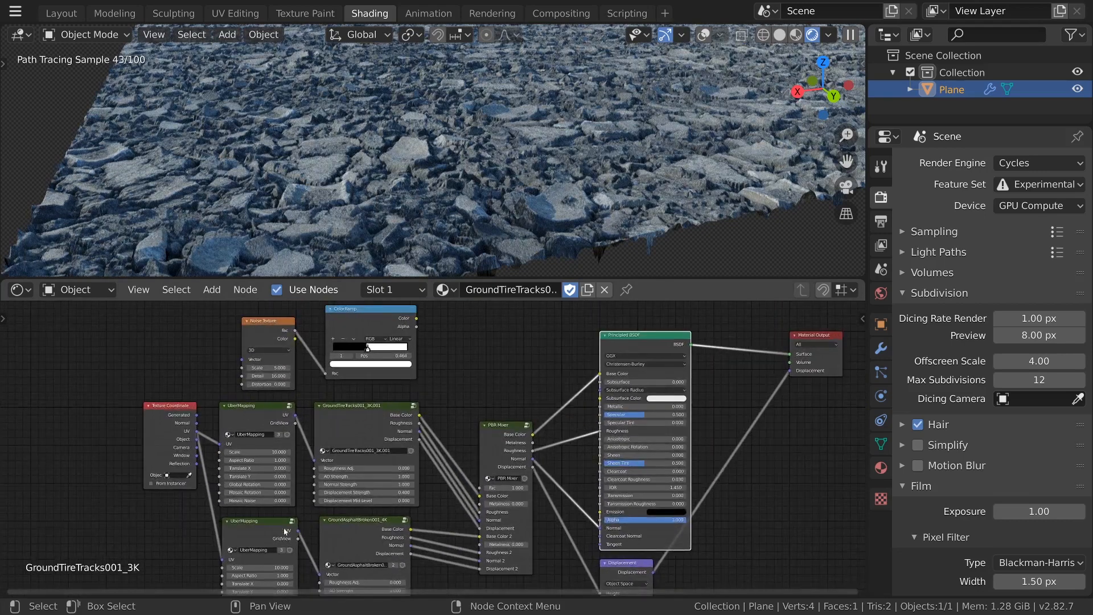
{"action": "middle_click_drag", "start_coordinate": [295, 537], "coordinate": [410, 429]}
{"action": "scroll", "coordinate": [407, 432], "scroll_direction": "up", "scroll_amount": 1}
{"action": "scroll", "coordinate": [398, 444], "scroll_direction": "down", "scroll_amount": 1}
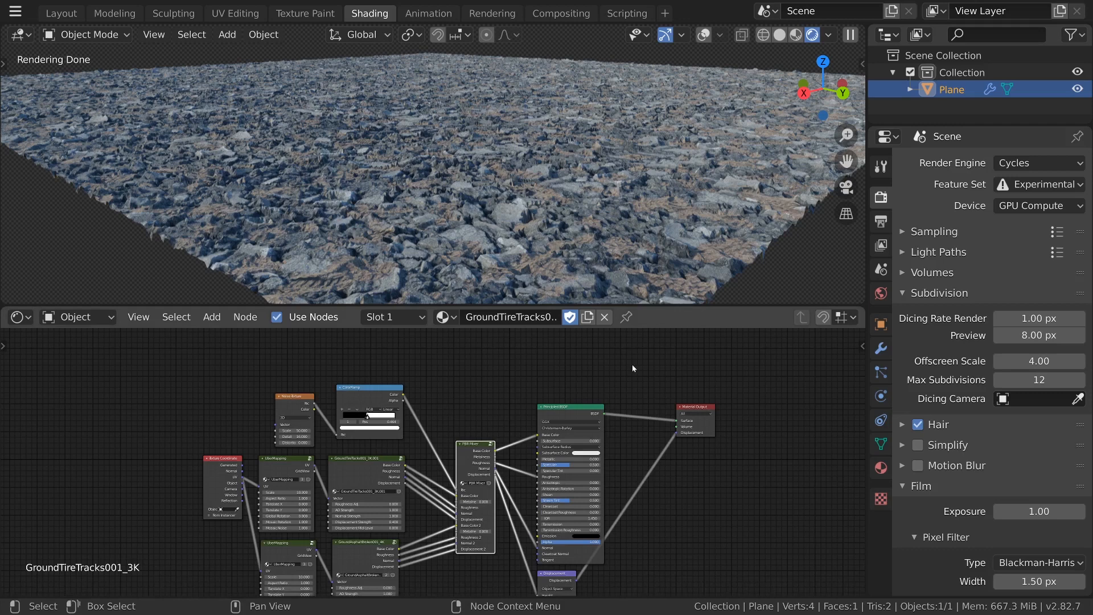
{"action": "left_click_drag", "start_coordinate": [647, 308], "coordinate": [652, 380]}
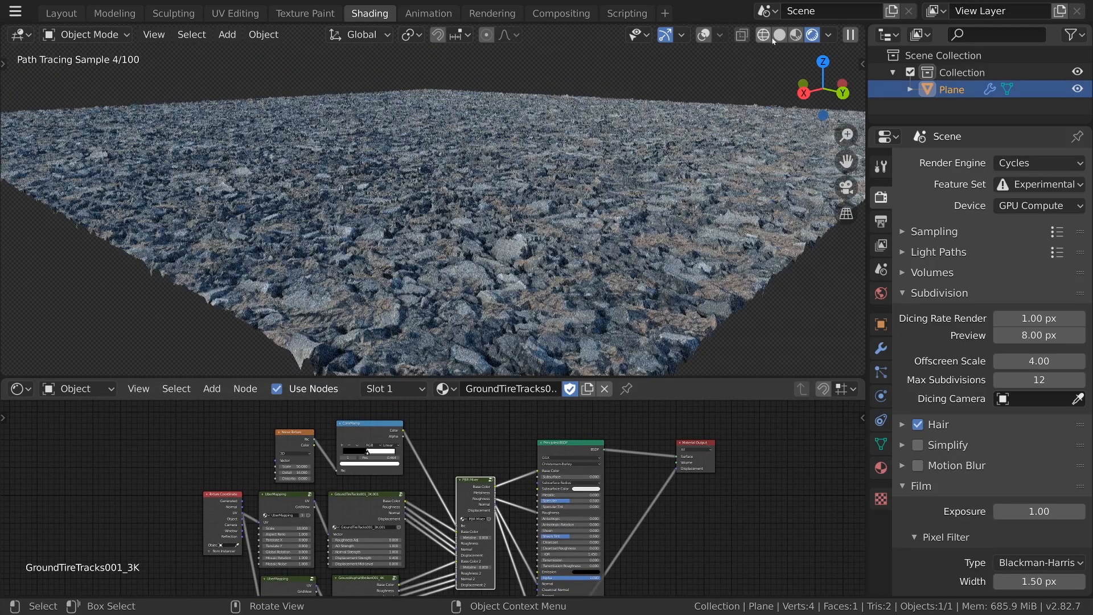
Show the plane in solid shading and subdivide its mesh with 50 cuts.
{"action": "left_click", "coordinate": [780, 34]}
{"action": "left_click", "coordinate": [512, 298]}
{"action": "key", "text": "Tab"}
{"action": "right_click", "coordinate": [525, 199]}
{"action": "left_click", "coordinate": [526, 200]}
{"action": "left_click", "coordinate": [27, 361]}
{"action": "double_click", "coordinate": [183, 244]}
{"action": "type", "text": "50"}
{"action": "key", "text": "Return"}
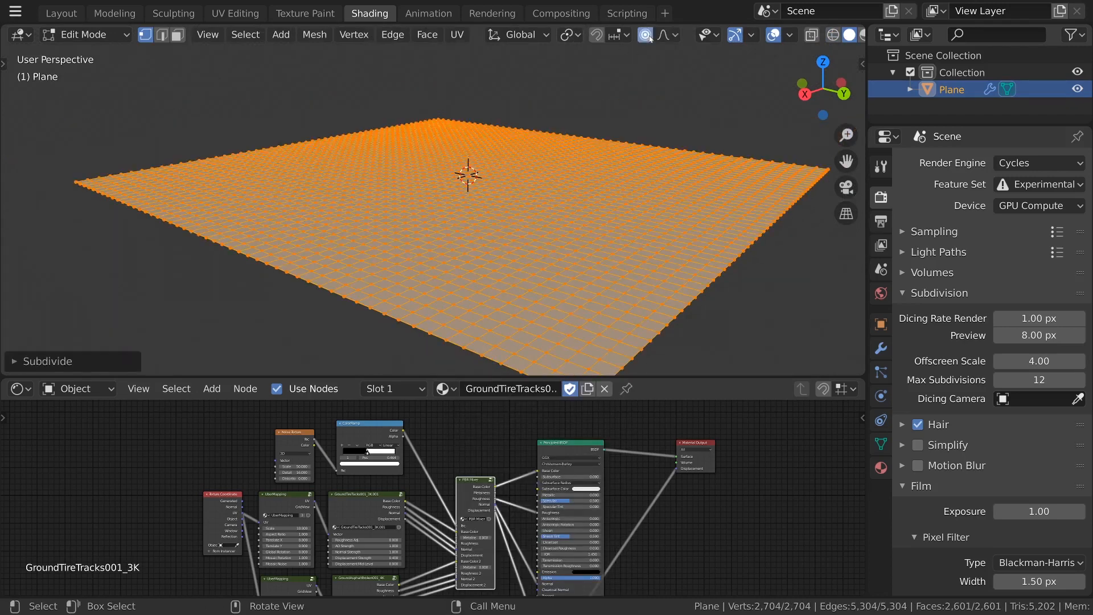
Shape gentle hills in the plane by moving vertices with smooth proportional editing, and return to Object Mode.
{"action": "left_click", "coordinate": [188, 186]}
{"action": "key", "text": "g"}
{"action": "scroll", "coordinate": [189, 182], "scroll_direction": "down", "scroll_amount": 18}
{"action": "left_click", "coordinate": [190, 164]}
{"action": "left_click", "coordinate": [448, 136]}
{"action": "key", "text": "g"}
{"action": "scroll", "coordinate": [654, 143], "scroll_direction": "up", "scroll_amount": 5}
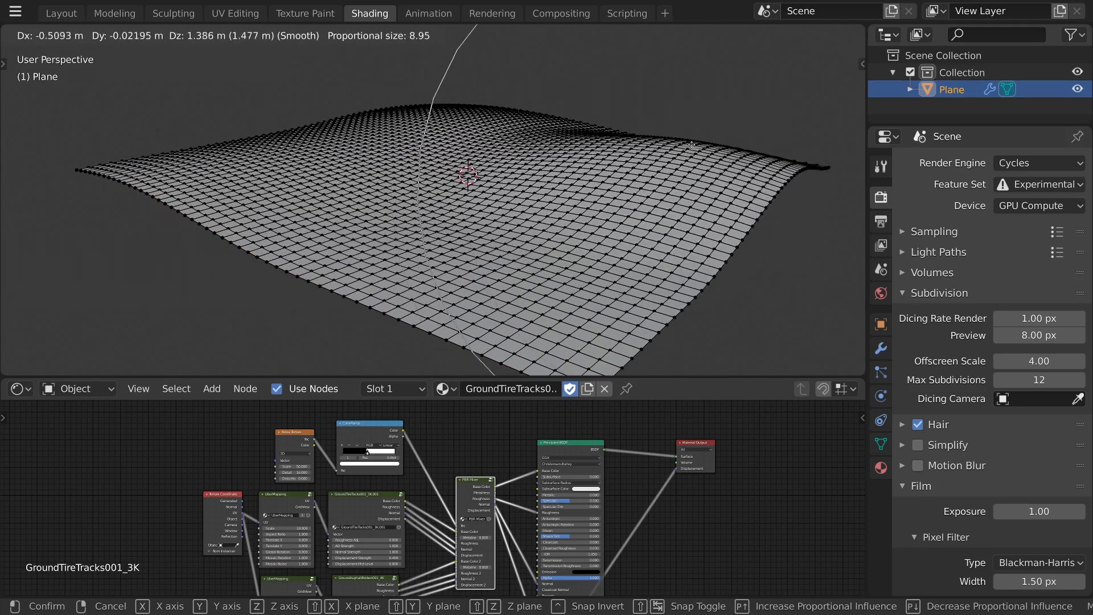
{"action": "left_click", "coordinate": [541, 250]}
{"action": "key", "text": "Tab"}
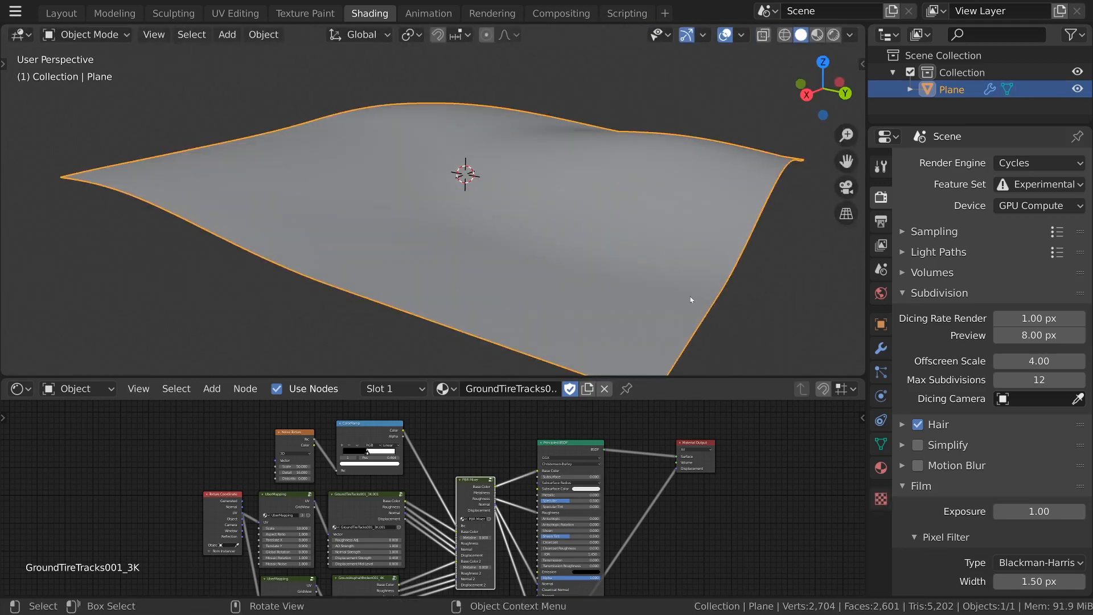
Add a vertex color layer to the plane and name it Mask1.
{"action": "left_click", "coordinate": [882, 444]}
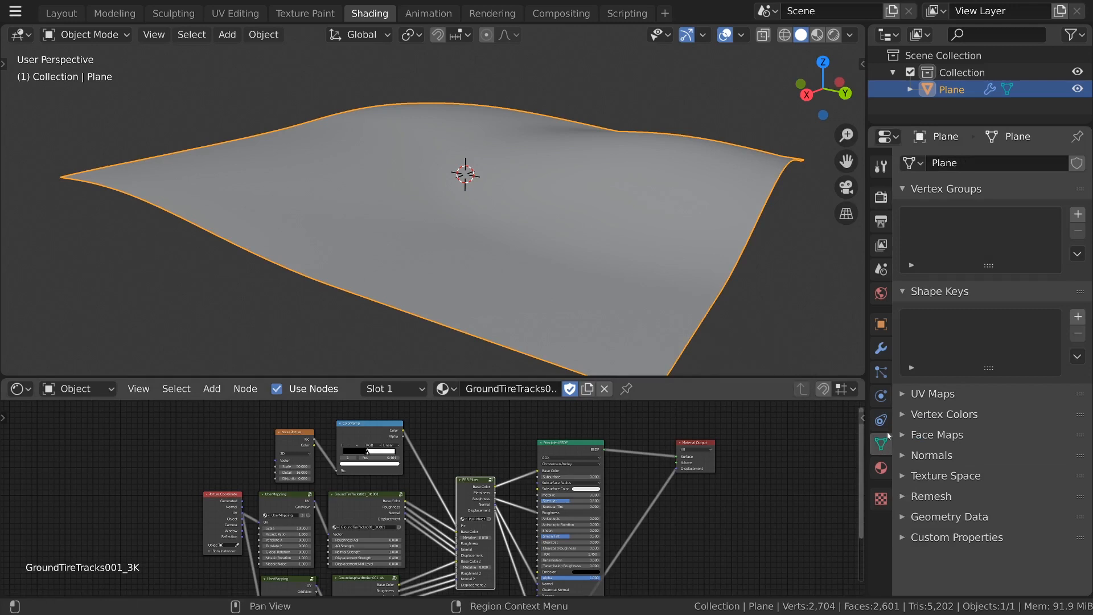
{"action": "left_click", "coordinate": [905, 416]}
{"action": "left_click", "coordinate": [1077, 440]}
{"action": "type", "text": "Mas"}
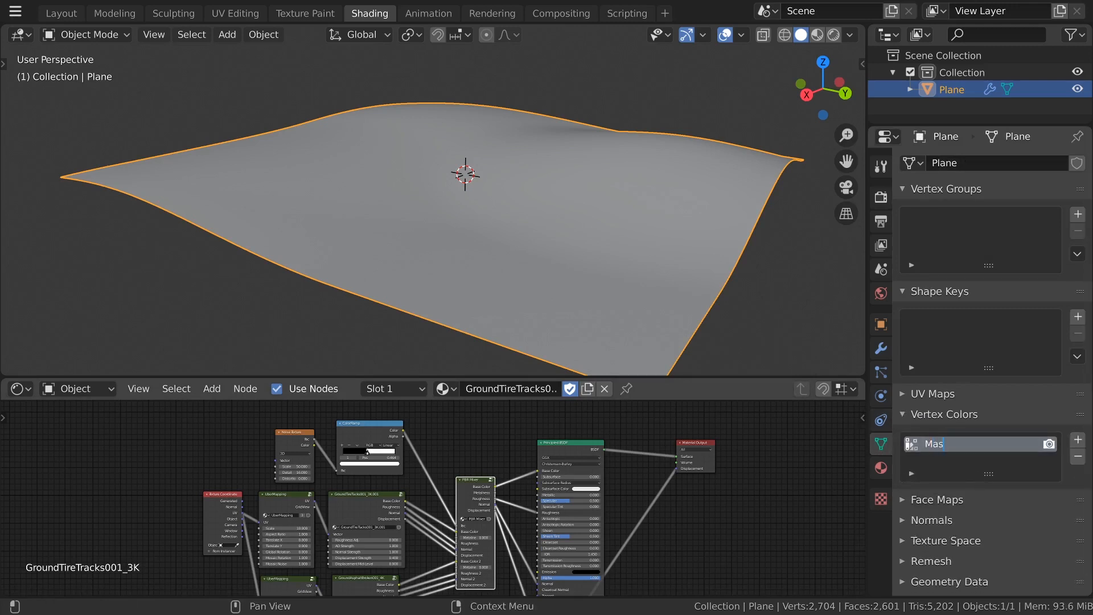
{"action": "type", "text": "k1"}
{"action": "key", "text": "Return"}
Switch the plane to Vertex Paint mode and invert its vertex colors to black.
{"action": "left_click", "coordinate": [98, 37]}
{"action": "left_click", "coordinate": [93, 110]}
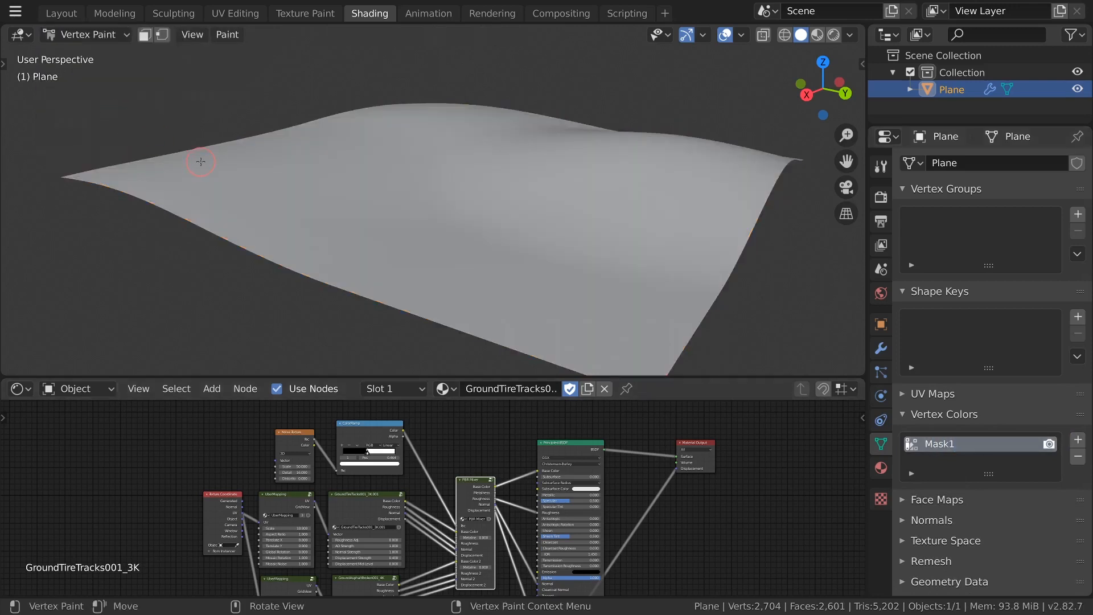
{"action": "left_click", "coordinate": [226, 36]}
{"action": "left_click", "coordinate": [255, 126]}
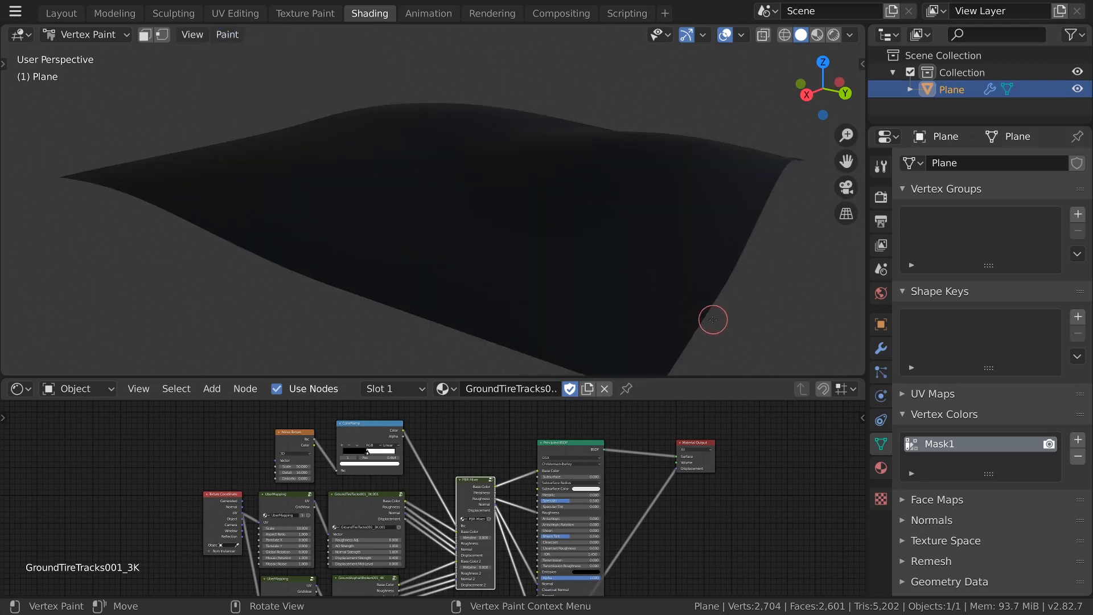
Enlarge the brush and paint broad white branching bands across the black plane.
{"action": "middle_click_drag", "start_coordinate": [785, 291], "coordinate": [822, 314]}
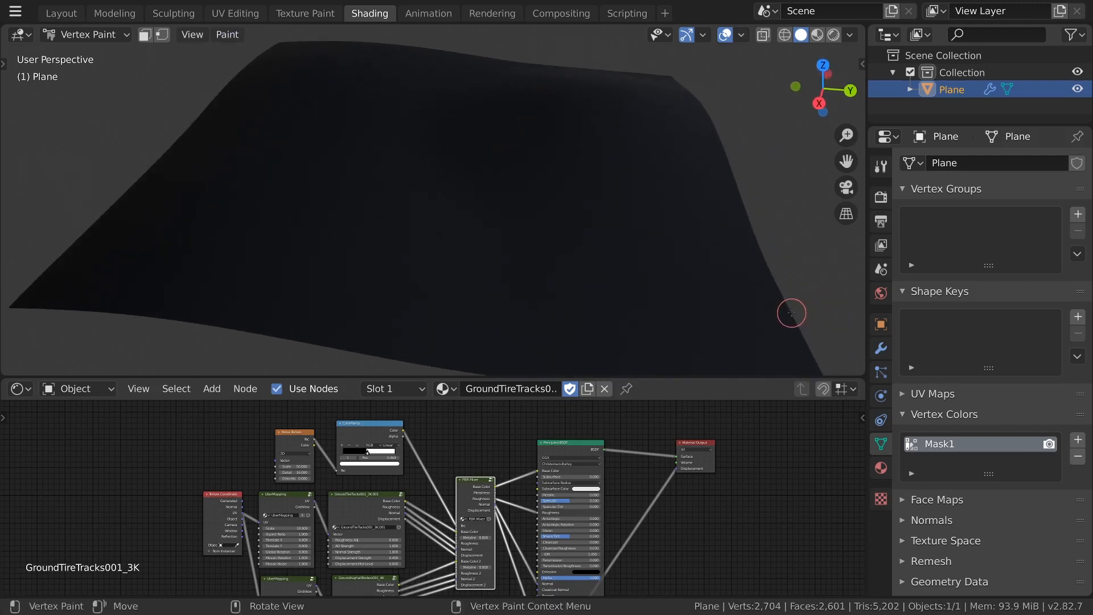
{"action": "key", "text": "f"}
{"action": "left_click", "coordinate": [550, 244]}
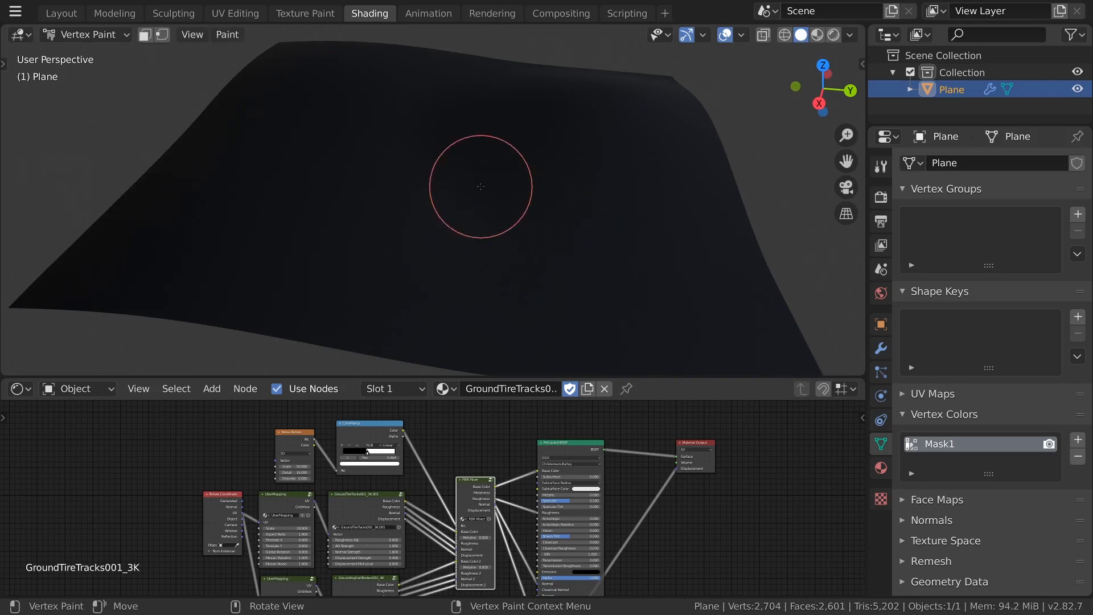
{"action": "mouse_move", "coordinate": [504, 32]}
{"action": "left_mouse_down"}
{"action": "mouse_move", "coordinate": [673, 245]}
{"action": "mouse_move", "coordinate": [556, 303]}
{"action": "mouse_move", "coordinate": [476, 317]}
{"action": "left_mouse_up"}
{"action": "middle_click_drag", "start_coordinate": [476, 317], "coordinate": [381, 172]}
{"action": "left_click_drag", "start_coordinate": [382, 173], "coordinate": [454, 168]}
{"action": "middle_click_drag", "start_coordinate": [392, 69], "coordinate": [451, 117]}
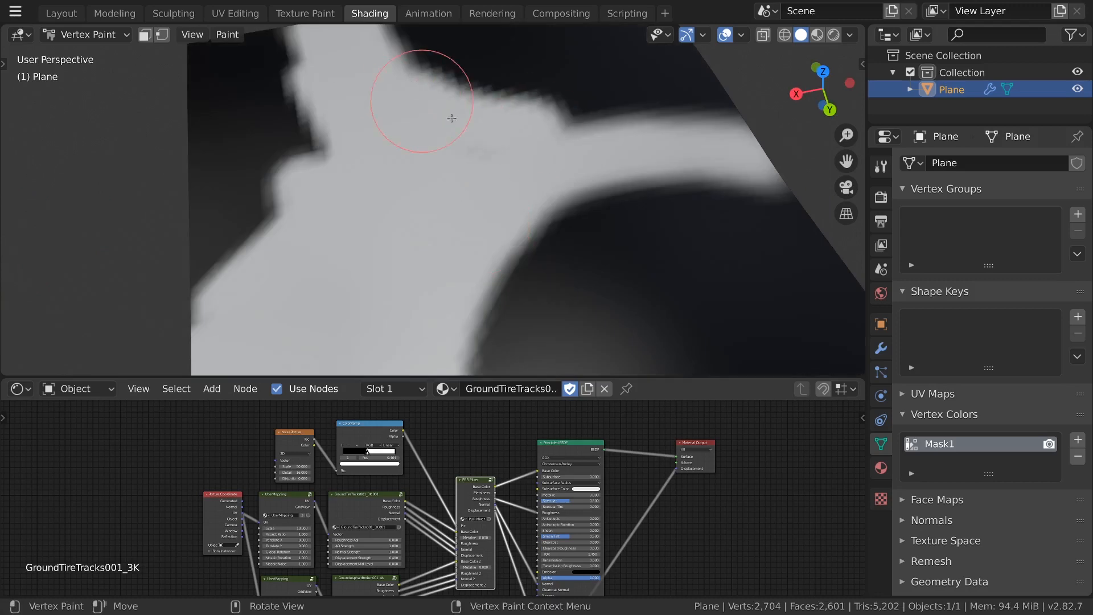
{"action": "left_click_drag", "start_coordinate": [452, 117], "coordinate": [729, 245]}
Set the brush color to black, reduce its size and paint dark patches into the white bands.
{"action": "scroll", "coordinate": [455, 199], "scroll_direction": "down", "scroll_amount": 5}
{"action": "middle_click_drag", "start_coordinate": [455, 199], "coordinate": [400, 227]}
{"action": "scroll", "coordinate": [399, 228], "scroll_direction": "up", "scroll_amount": 4}
{"action": "right_click", "coordinate": [323, 176]}
{"action": "left_click_drag", "start_coordinate": [319, 111], "coordinate": [320, 145]}
{"action": "key", "text": "f"}
{"action": "left_click", "coordinate": [481, 206]}
{"action": "mouse_move", "coordinate": [242, 186]}
{"action": "left_mouse_down"}
{"action": "mouse_move", "coordinate": [360, 174]}
{"action": "mouse_move", "coordinate": [398, 228]}
{"action": "left_mouse_up"}
{"action": "mouse_move", "coordinate": [473, 210]}
{"action": "left_mouse_down"}
{"action": "mouse_move", "coordinate": [505, 244]}
{"action": "mouse_move", "coordinate": [636, 292]}
{"action": "mouse_move", "coordinate": [552, 254]}
{"action": "left_mouse_up"}
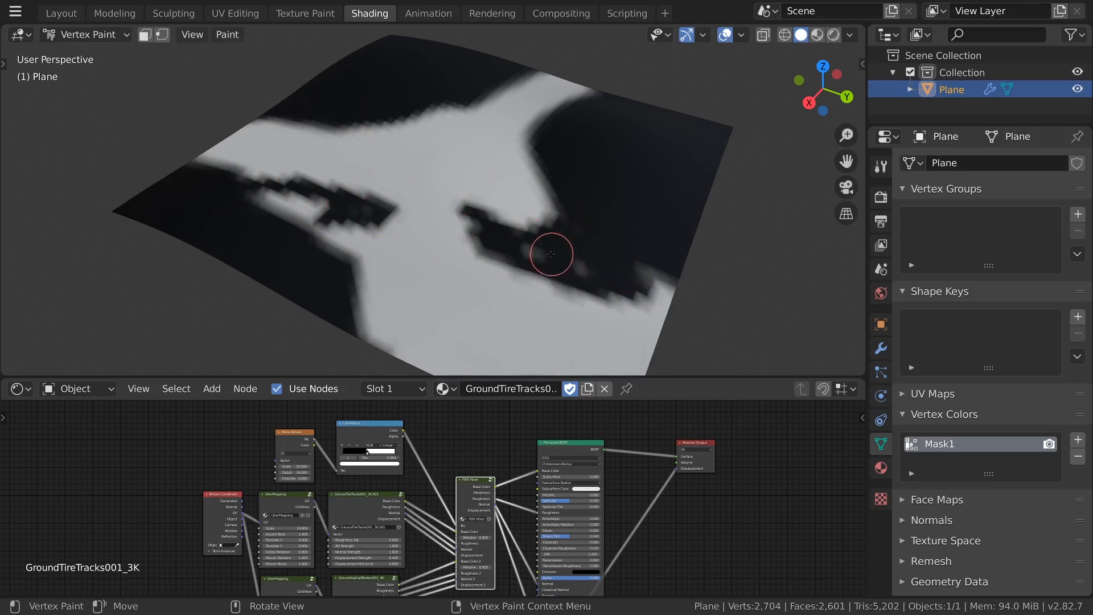
{"action": "mouse_move", "coordinate": [501, 132]}
{"action": "left_mouse_down"}
{"action": "mouse_move", "coordinate": [441, 128]}
{"action": "mouse_move", "coordinate": [438, 118]}
{"action": "left_mouse_up"}
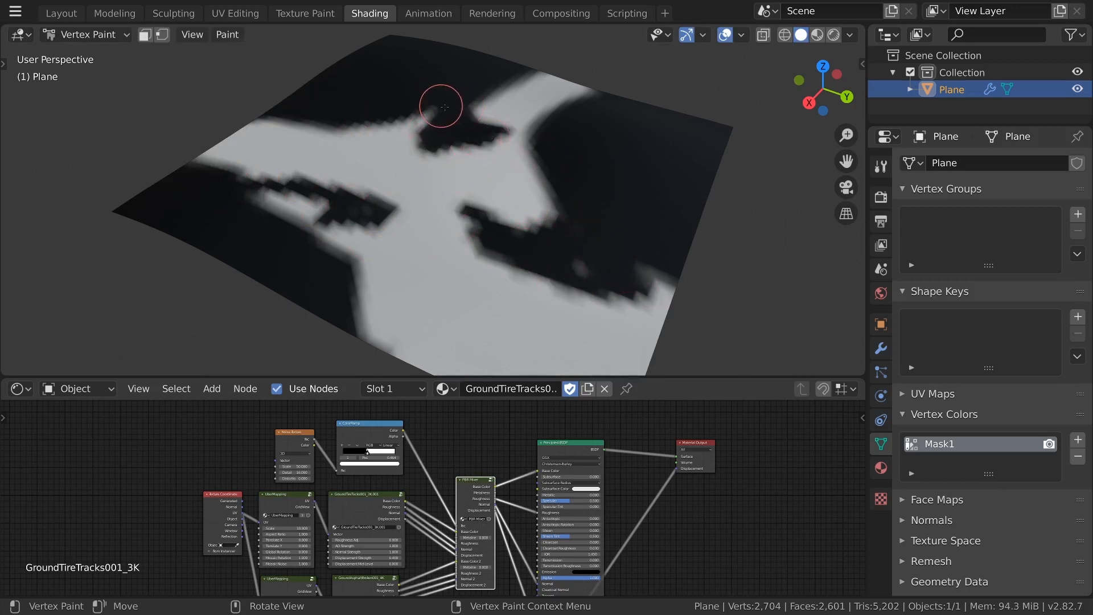
Smear the black and white edges of the painted mask with the Smear tool and return to Object Mode.
{"action": "left_click", "coordinate": [82, 35]}
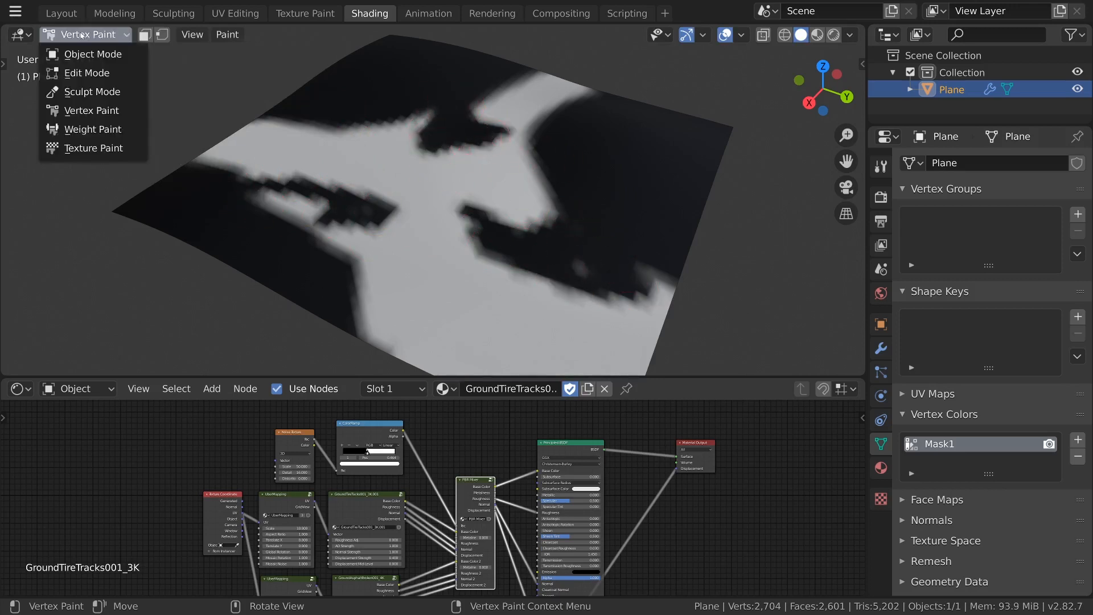
{"action": "left_click", "coordinate": [3, 63]}
{"action": "left_click", "coordinate": [24, 157]}
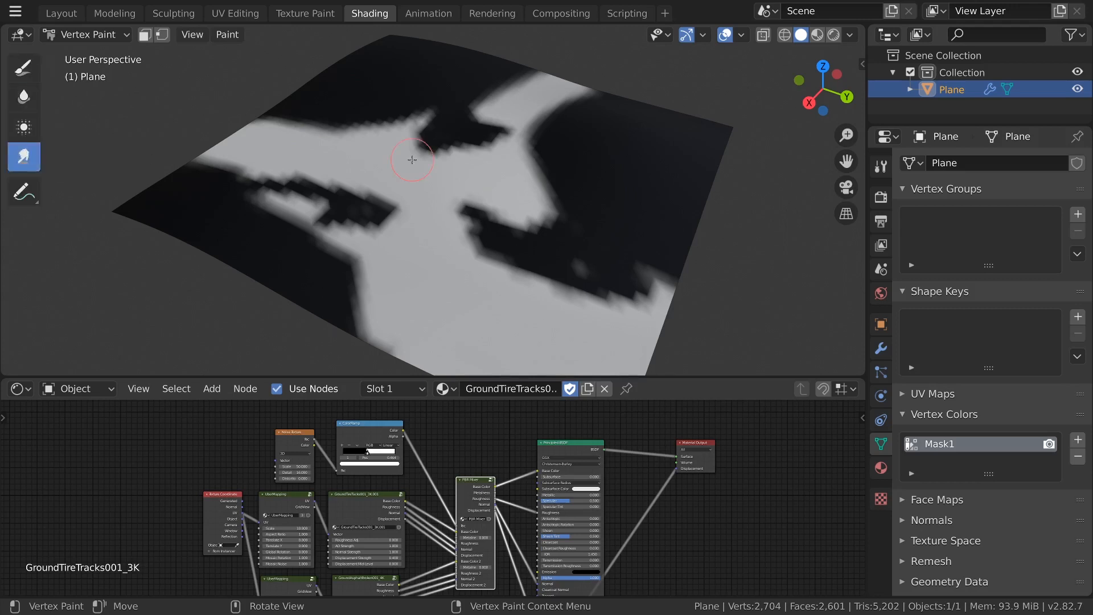
{"action": "mouse_move", "coordinate": [437, 166]}
{"action": "left_mouse_down"}
{"action": "mouse_move", "coordinate": [539, 134]}
{"action": "mouse_move", "coordinate": [566, 288]}
{"action": "mouse_move", "coordinate": [329, 165]}
{"action": "mouse_move", "coordinate": [508, 95]}
{"action": "mouse_move", "coordinate": [537, 40]}
{"action": "mouse_move", "coordinate": [574, 146]}
{"action": "mouse_move", "coordinate": [524, 215]}
{"action": "mouse_move", "coordinate": [652, 267]}
{"action": "mouse_move", "coordinate": [356, 109]}
{"action": "mouse_move", "coordinate": [427, 183]}
{"action": "mouse_move", "coordinate": [342, 110]}
{"action": "mouse_move", "coordinate": [751, 310]}
{"action": "left_mouse_up"}
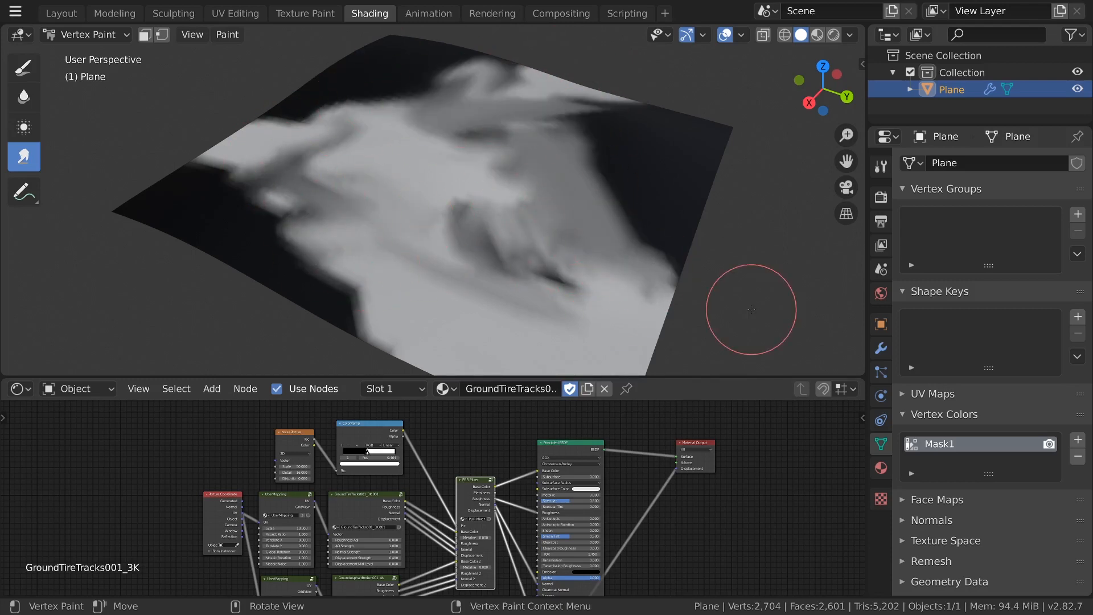
{"action": "left_click", "coordinate": [86, 35]}
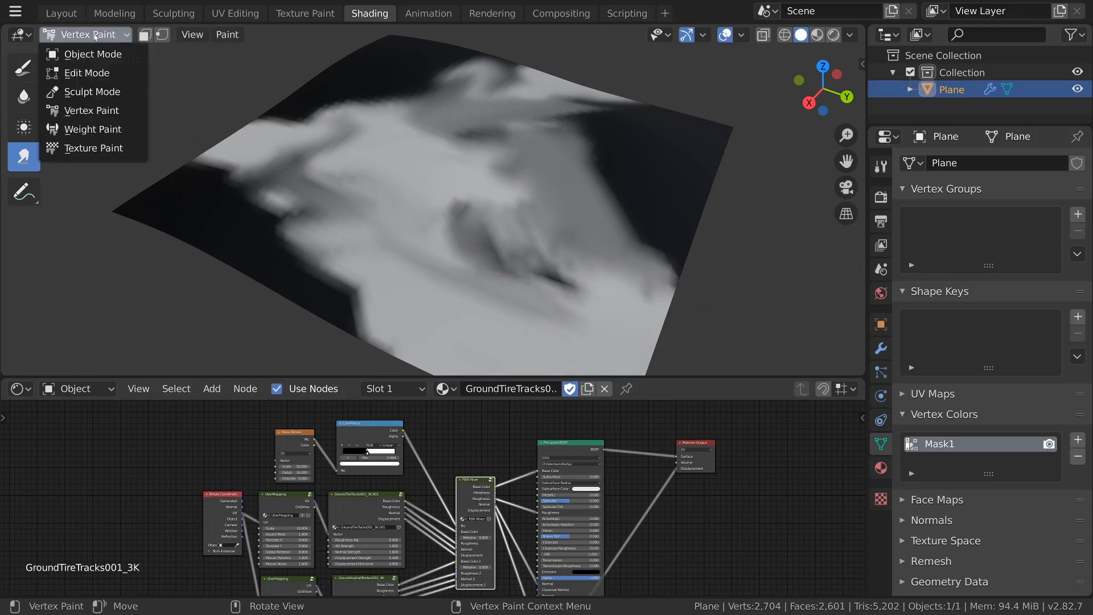
{"action": "left_click", "coordinate": [105, 52]}
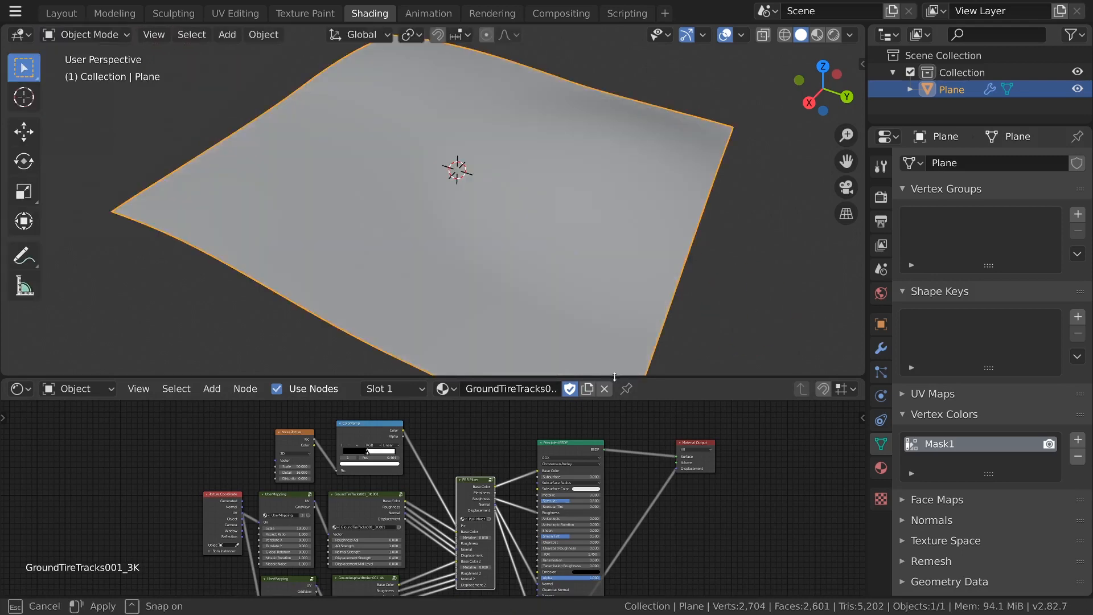
In rendered view, add a Vertex Color node set to Mask1 and connect its Color to the PBR Mixer's Fac.
{"action": "left_click_drag", "start_coordinate": [614, 378], "coordinate": [681, 191]}
{"action": "left_click", "coordinate": [834, 35]}
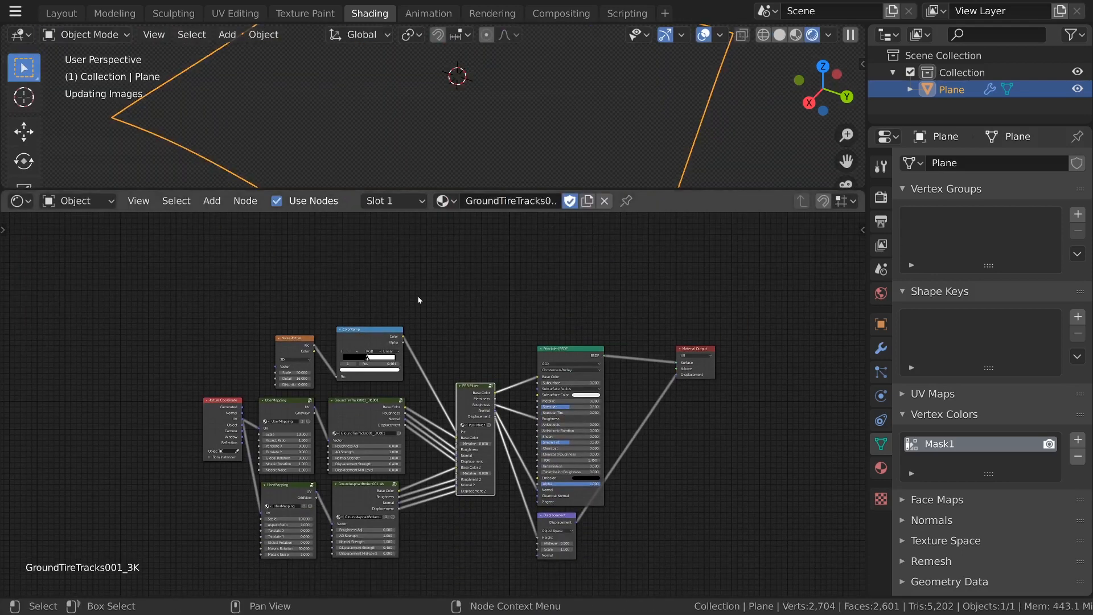
{"action": "key", "text": "shift+a"}
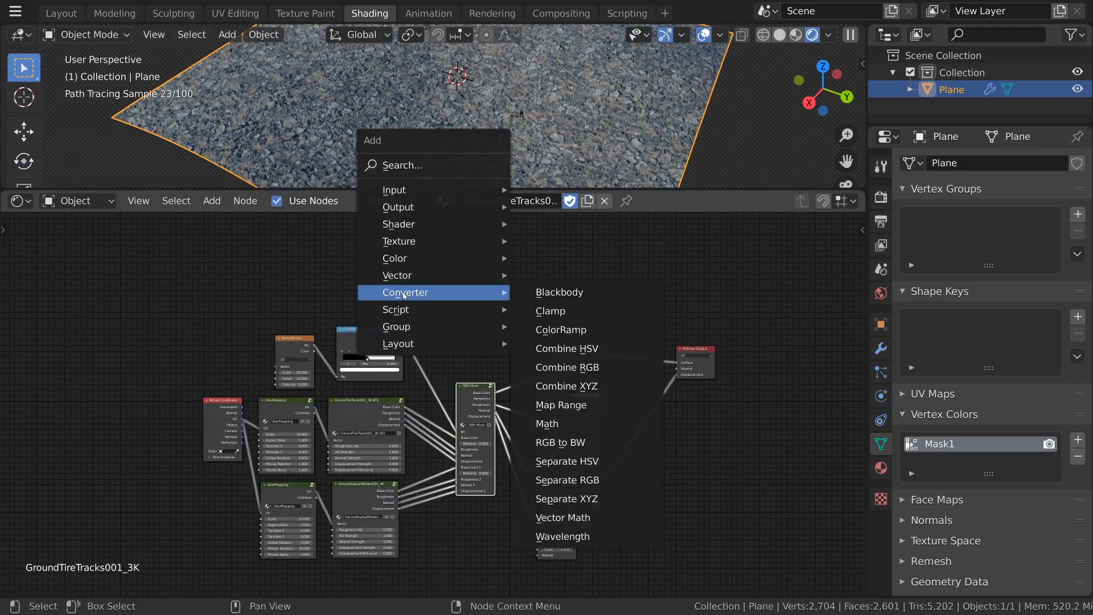
{"action": "mouse_move", "coordinate": [433, 194]}
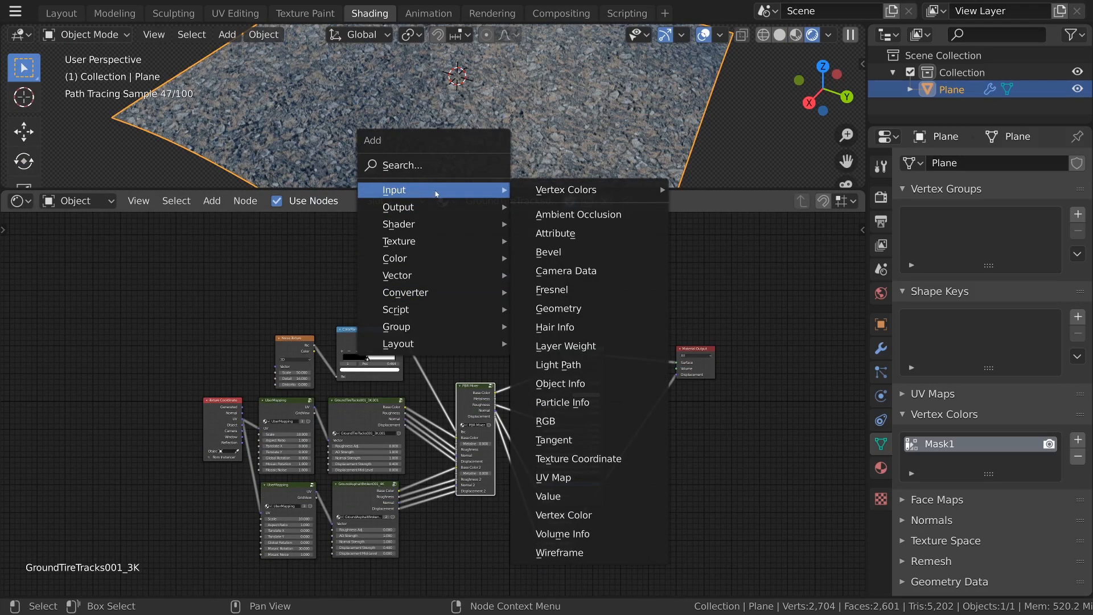
{"action": "left_click", "coordinate": [566, 515]}
{"action": "left_click", "coordinate": [352, 272]}
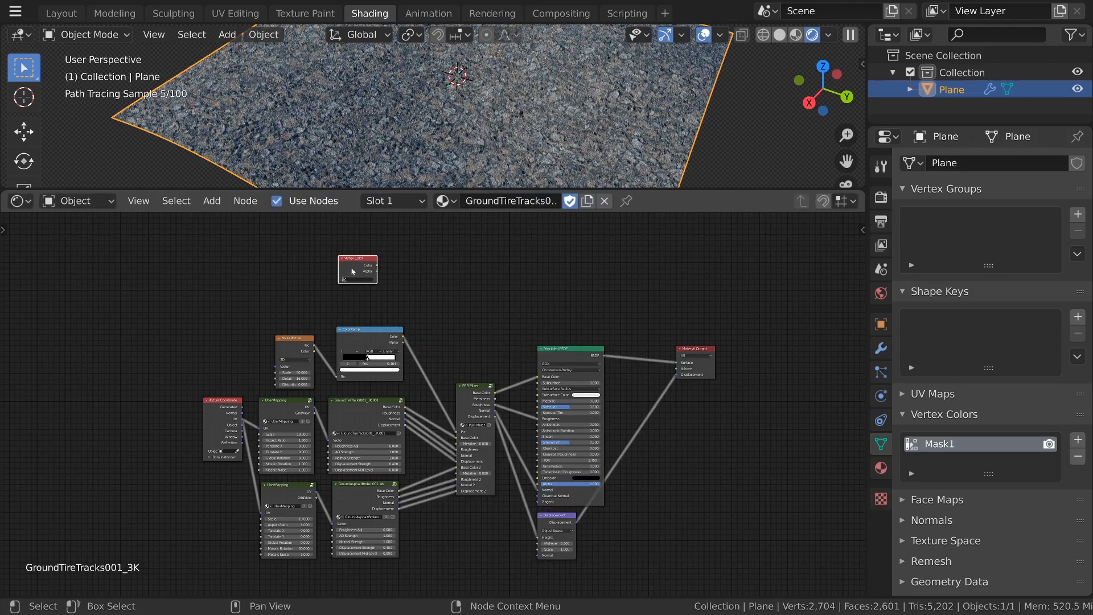
{"action": "left_click", "coordinate": [357, 280]}
{"action": "left_click", "coordinate": [373, 292]}
{"action": "left_click_drag", "start_coordinate": [378, 266], "coordinate": [460, 431]}
{"action": "left_click_drag", "start_coordinate": [505, 188], "coordinate": [513, 339]}
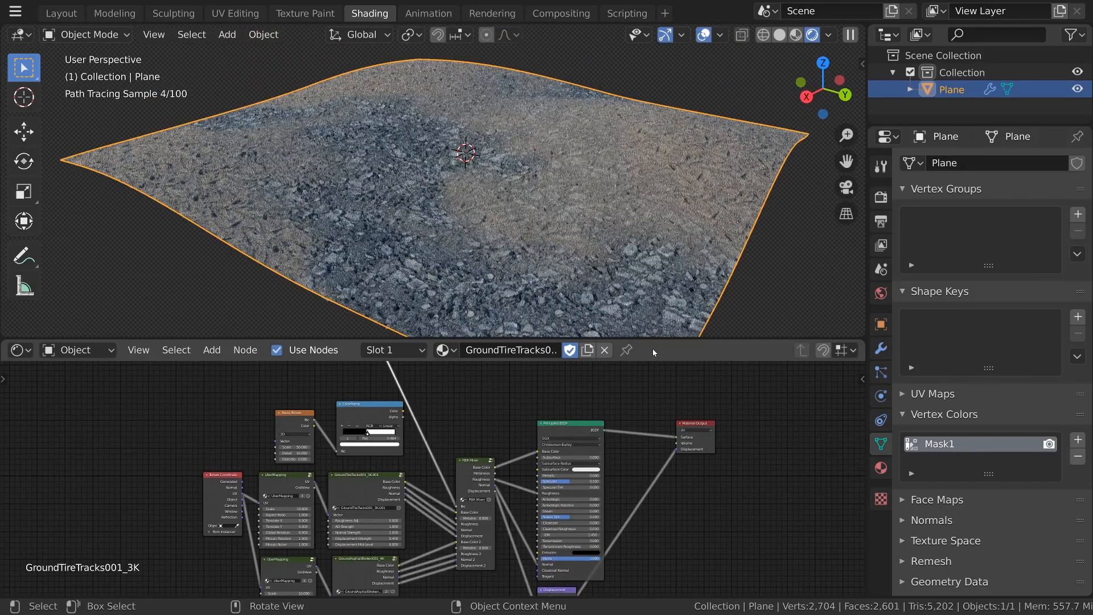
Add a MixRGB node set to Multiply, combining the Mask1 Color and the ColorRamp Color, and feed it into the PBR Mixer's Fac.
{"action": "key", "text": "shift+a"}
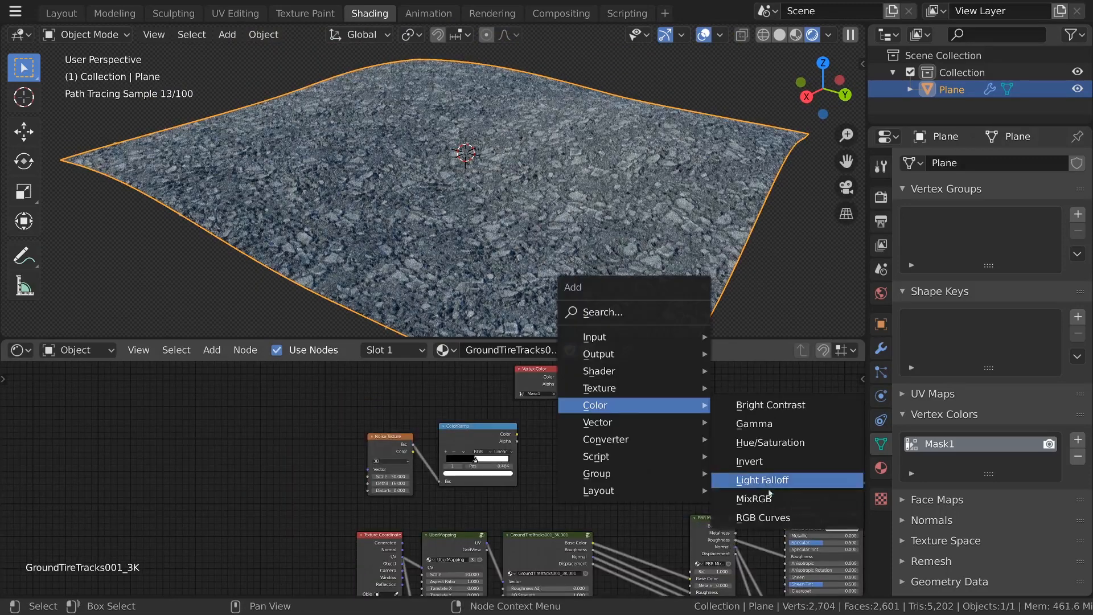
{"action": "left_click", "coordinate": [776, 498]}
{"action": "left_click", "coordinate": [612, 433]}
{"action": "left_click_drag", "start_coordinate": [561, 377], "coordinate": [591, 458]}
{"action": "left_click", "coordinate": [611, 436]}
{"action": "left_click", "coordinate": [610, 459]}
{"action": "left_click_drag", "start_coordinate": [517, 435], "coordinate": [591, 465]}
{"action": "left_click_drag", "start_coordinate": [636, 426], "coordinate": [690, 571]}
Hide the viewport overlays and inspect the blended ground on the plane up close.
{"action": "middle_click_drag", "start_coordinate": [708, 304], "coordinate": [700, 293]}
{"action": "scroll", "coordinate": [701, 293], "scroll_direction": "up", "scroll_amount": 2}
{"action": "left_click", "coordinate": [704, 35]}
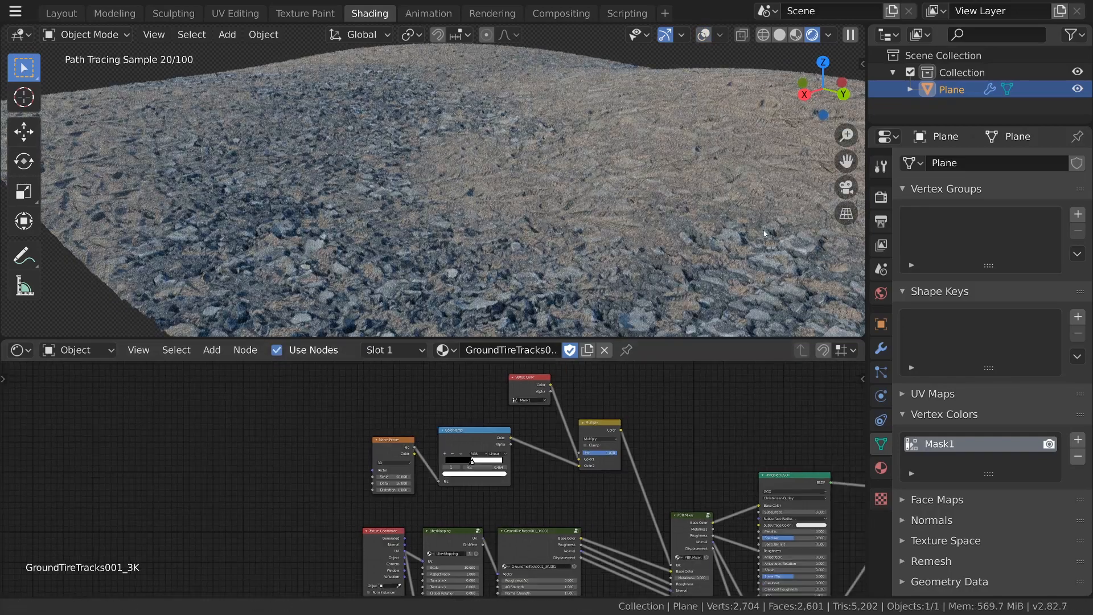
{"action": "middle_click_drag", "start_coordinate": [765, 230], "coordinate": [740, 245]}
{"action": "middle_click_drag", "start_coordinate": [672, 435], "coordinate": [613, 364]}
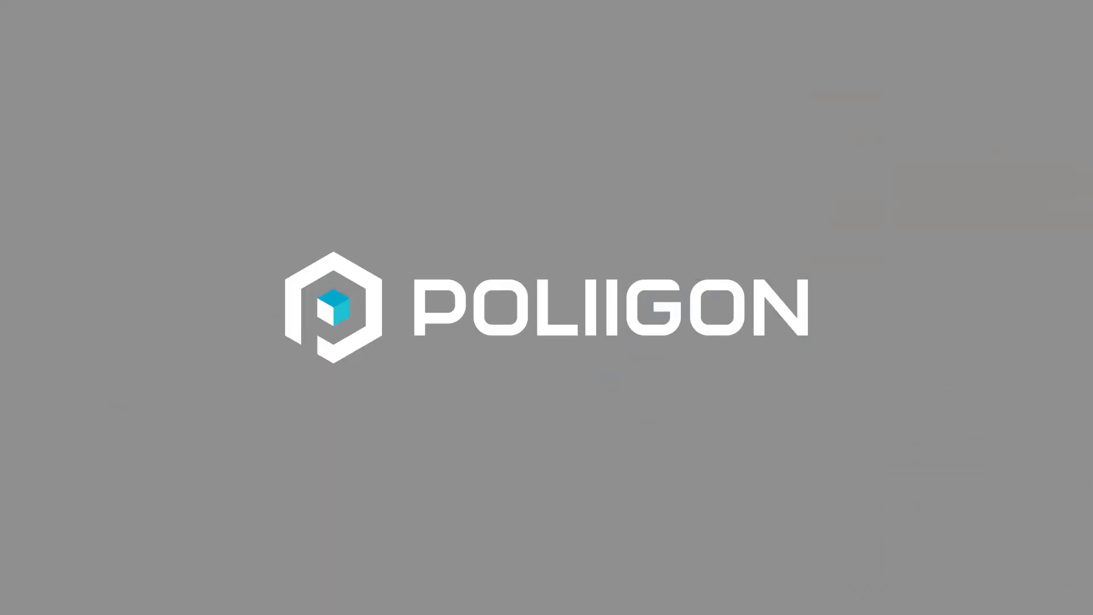